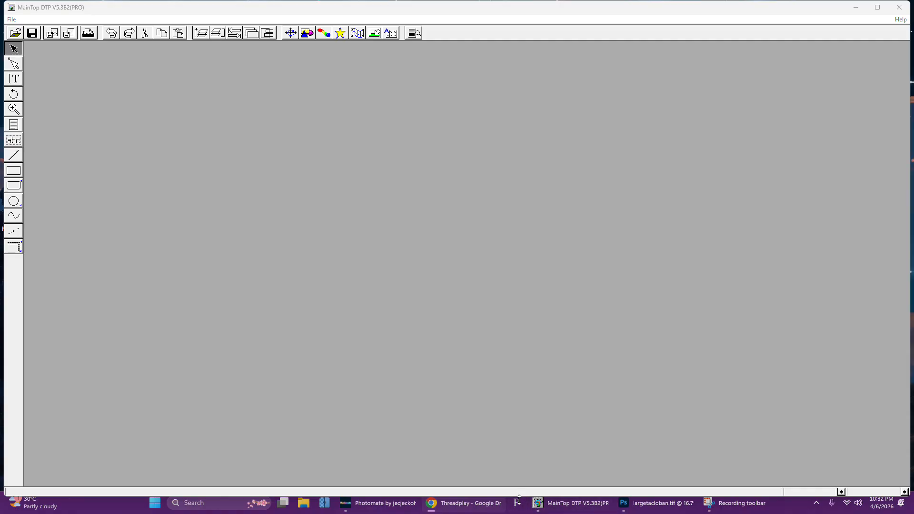
# - Switch to MainTop DTP and review the installed printers in the printer setup, highlighting #1800A-20230511 tw without applying any change
pyautogui.moveTo(545, 508)
pyautogui.click(551, 508)
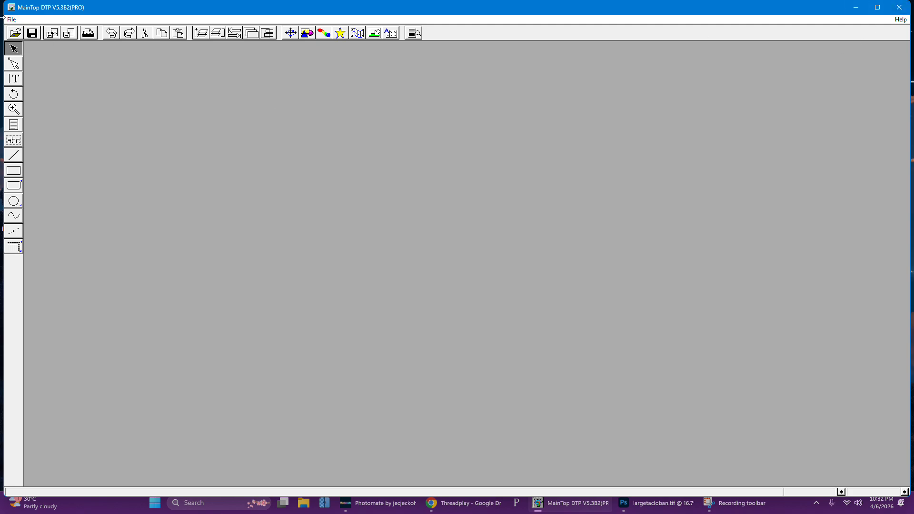
pyautogui.click(10, 21)
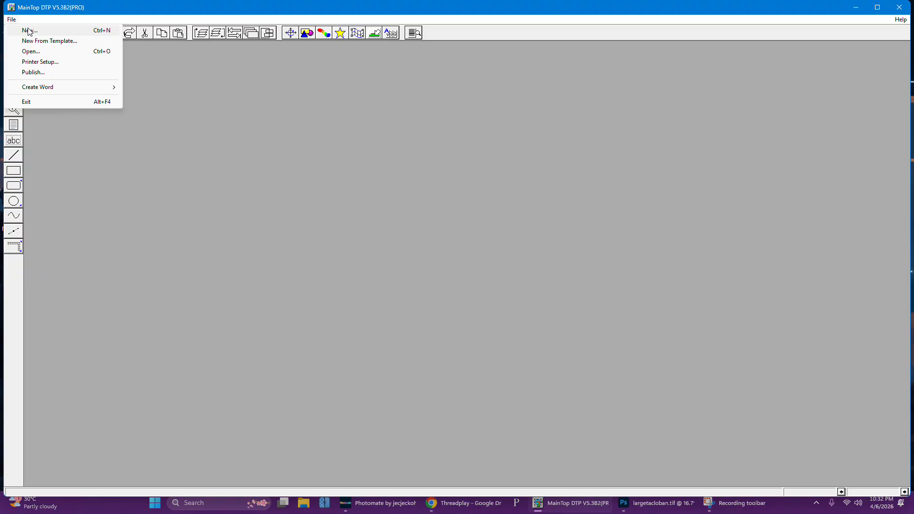
pyautogui.click(47, 63)
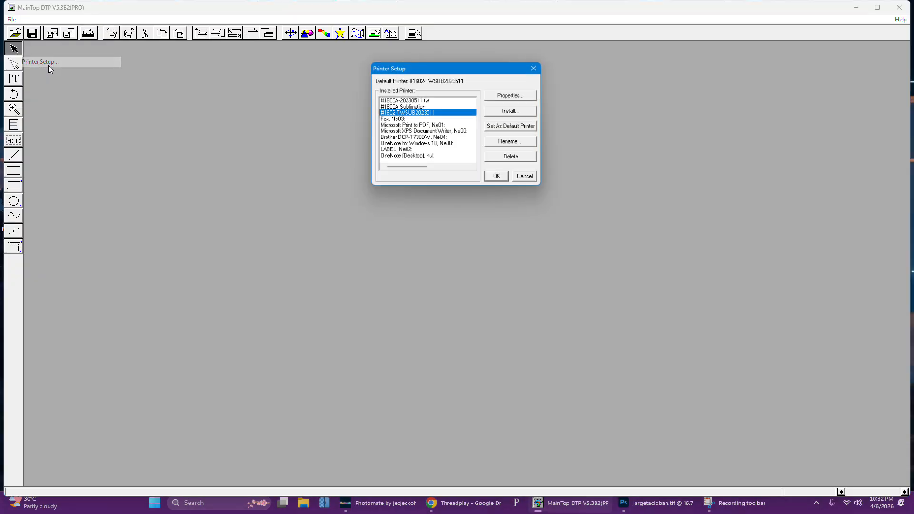
pyautogui.click(441, 101)
pyautogui.click(527, 178)
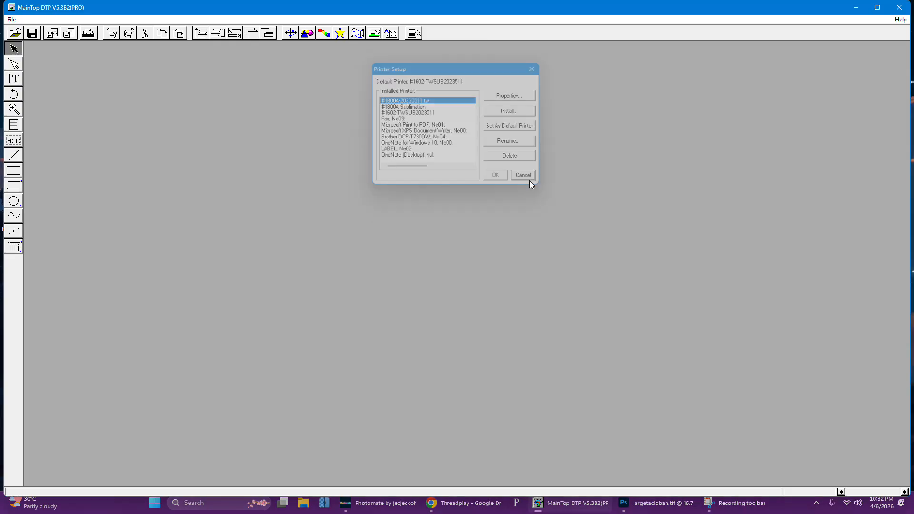
pyautogui.click(12, 19)
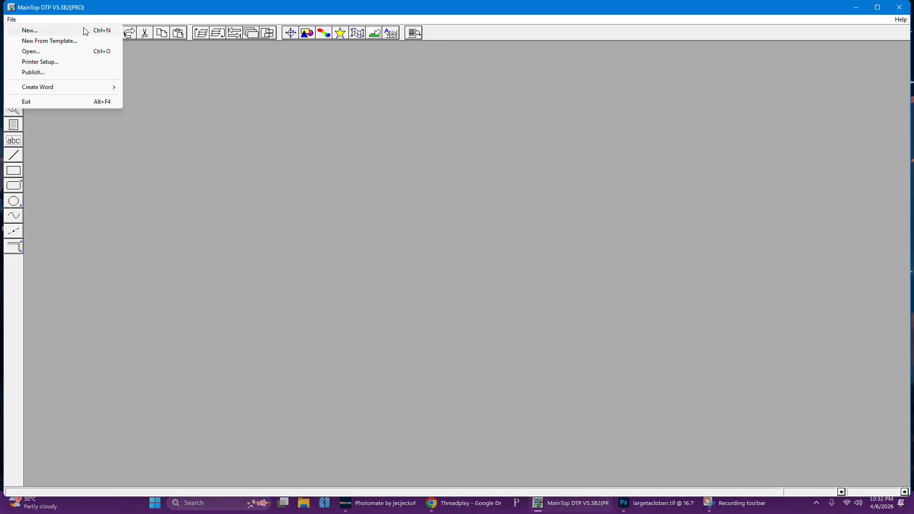
pyautogui.click(481, 116)
# - Create a General Publication in landscape orientation with a custom page size of 5284.1625 by 700 inches
pyautogui.click(11, 20)
pyautogui.click(38, 32)
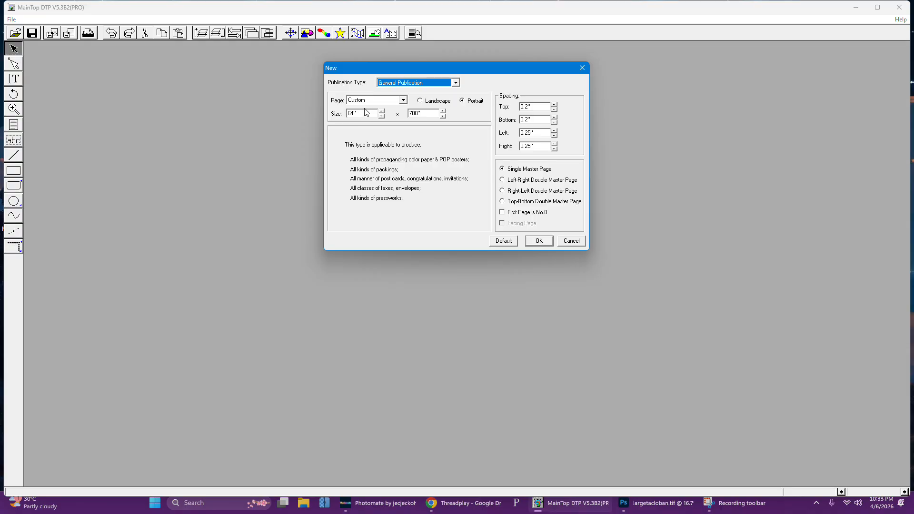
pyautogui.moveTo(365, 115); pyautogui.dragTo(347, 115)
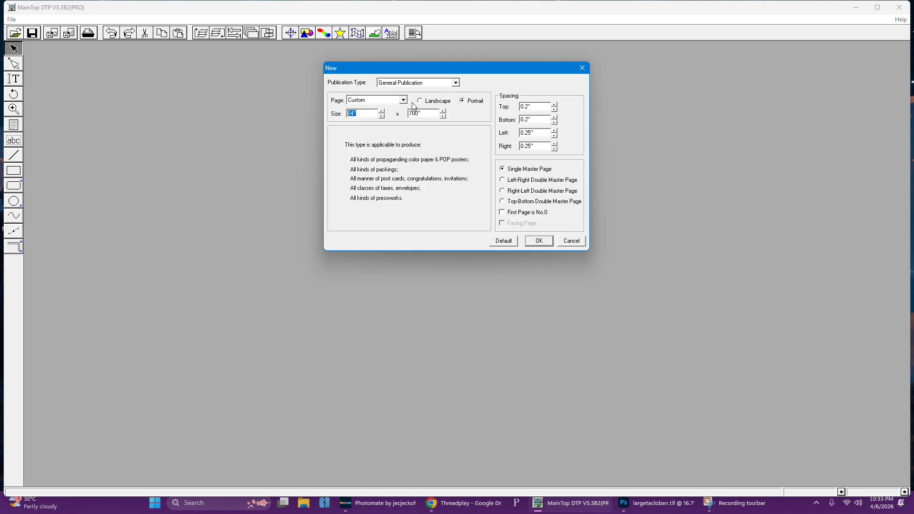
pyautogui.click(375, 113)
pyautogui.write('00')
pyautogui.click(540, 242)
pyautogui.click(540, 241)
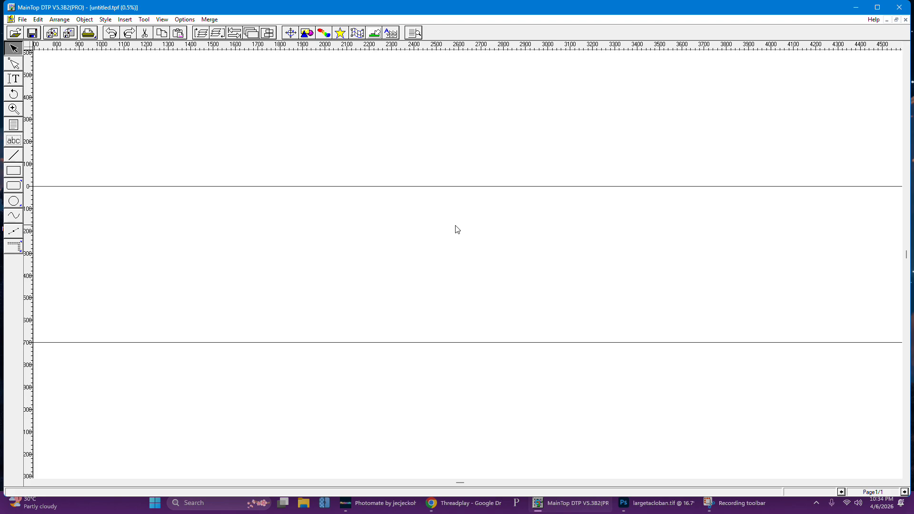
pyautogui.click(22, 19)
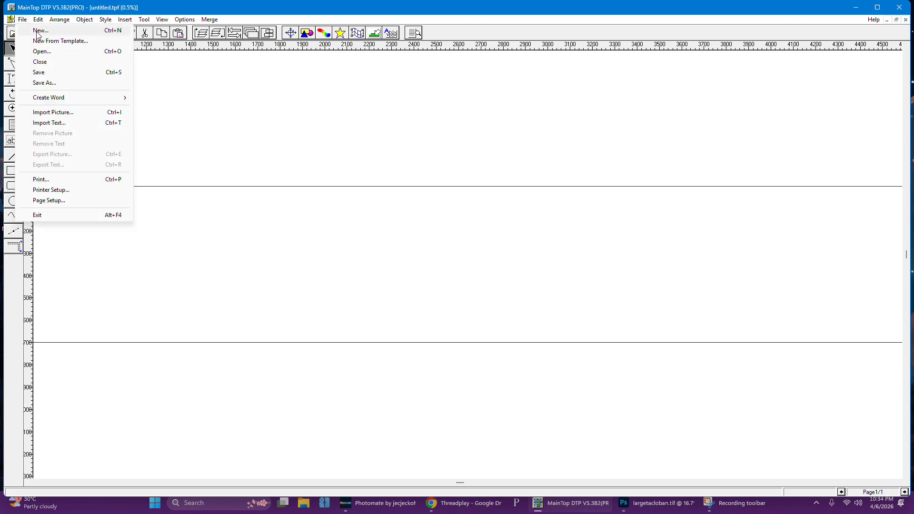
pyautogui.click(24, 30)
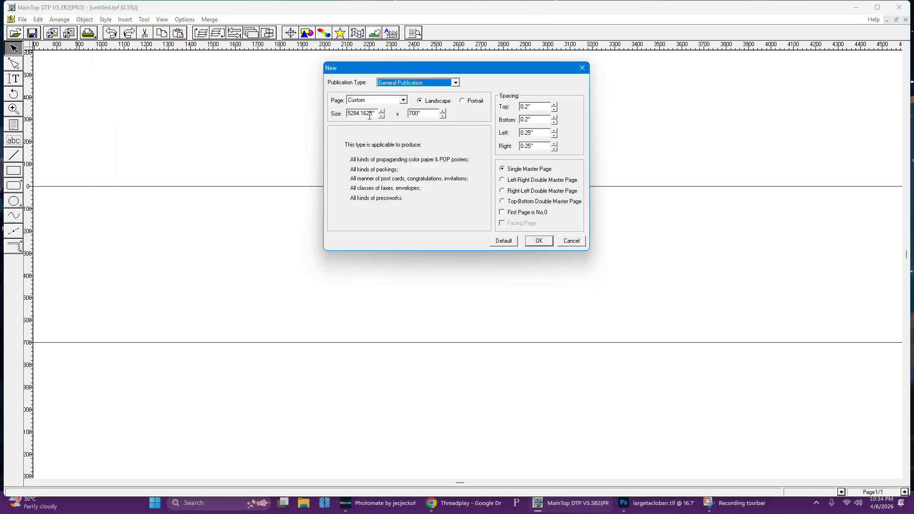
pyautogui.doubleClick(349, 115)
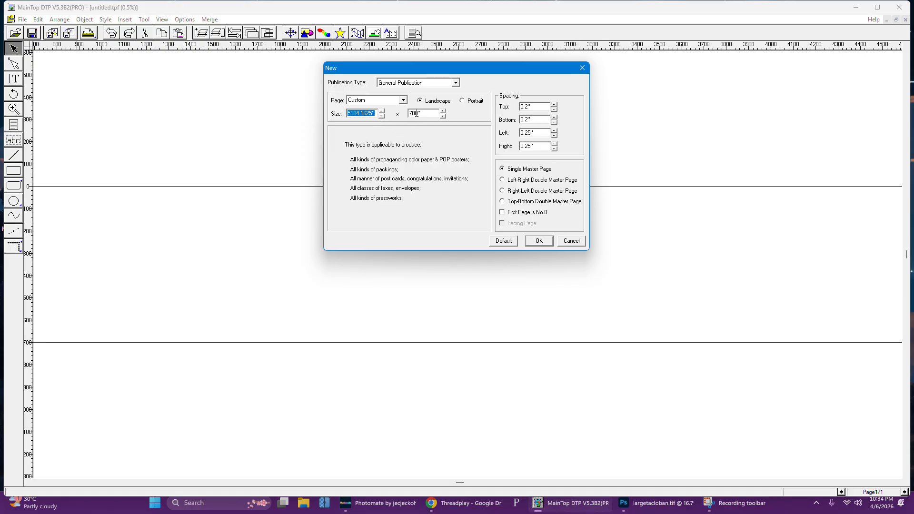
pyautogui.click(576, 242)
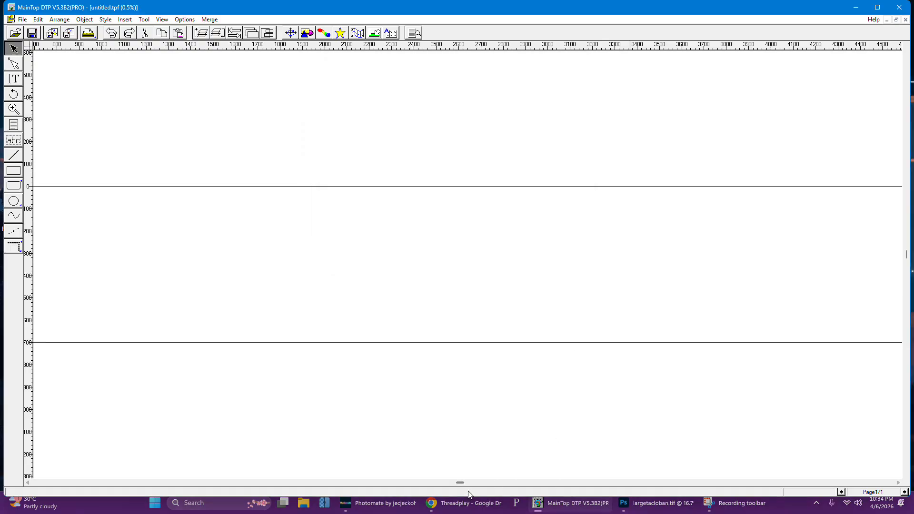
# - Check the extents of the oversized page and close the untitled publication
pyautogui.hscroll(3, 467, 490)
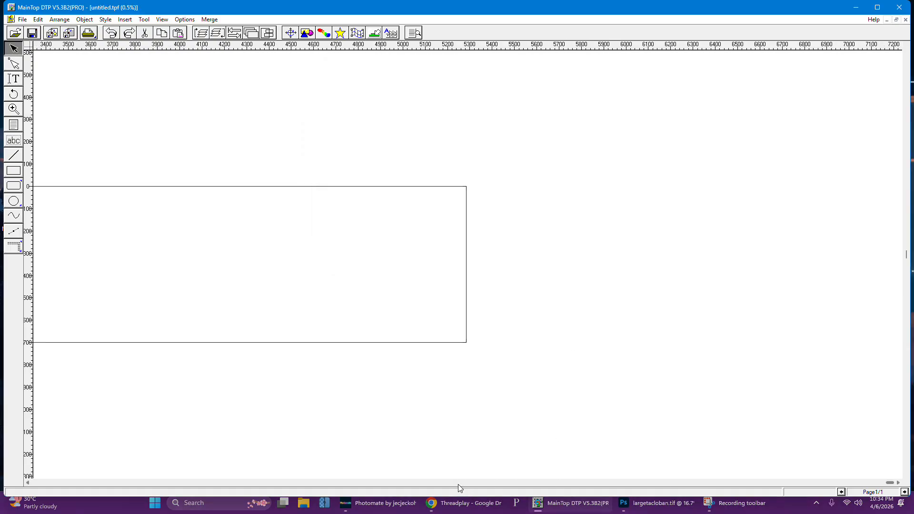
pyautogui.click(301, 483)
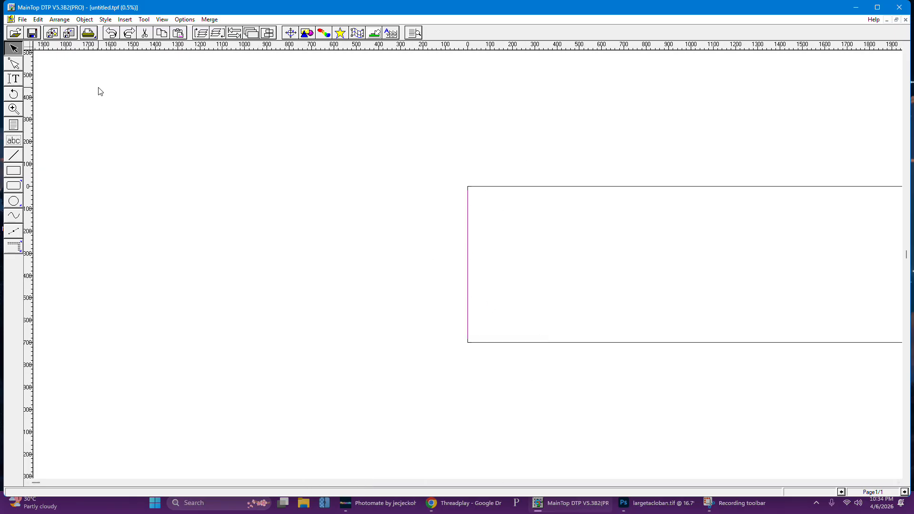
pyautogui.click(906, 20)
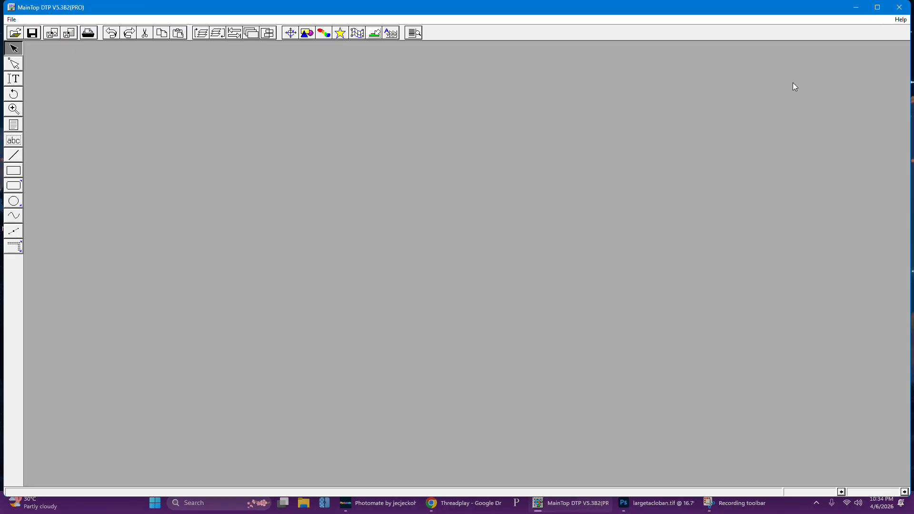
# - Create a General Publication with a custom page size of 36 by 700 inches
pyautogui.click(10, 20)
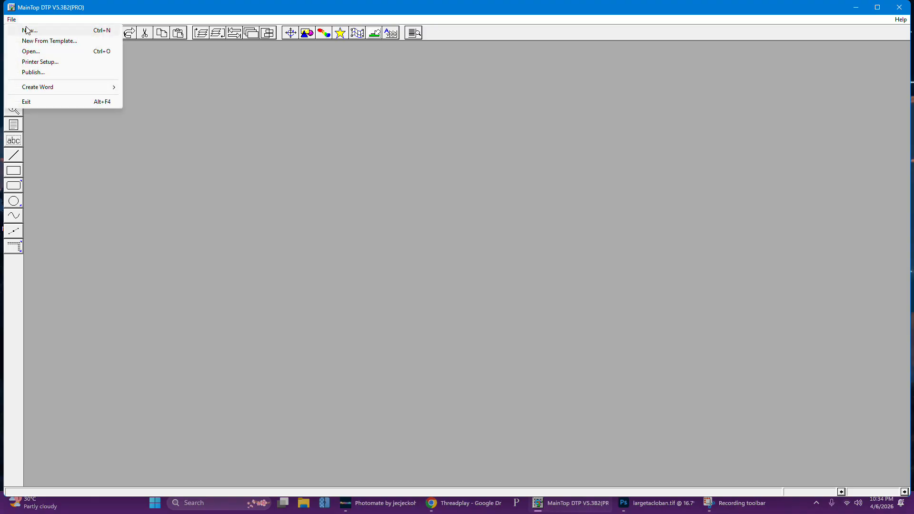
pyautogui.click(26, 30)
pyautogui.doubleClick(363, 114)
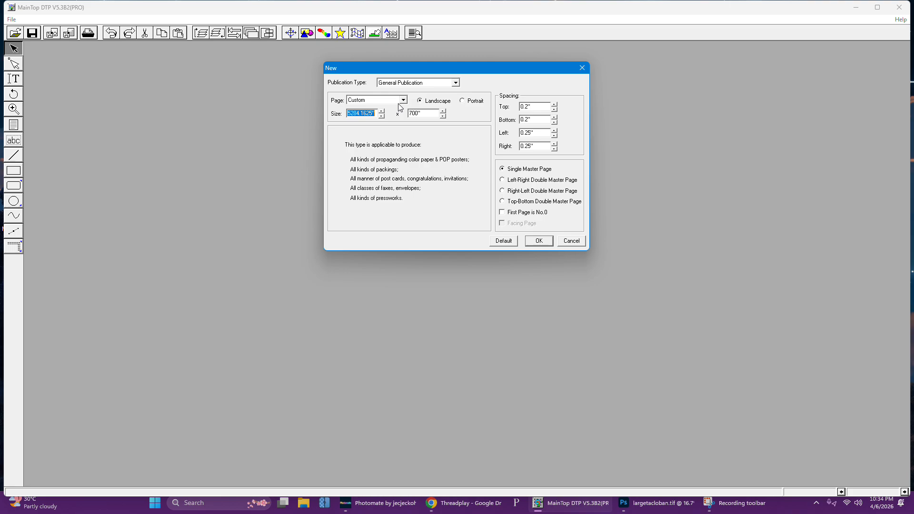
pyautogui.write('36')
pyautogui.click(539, 242)
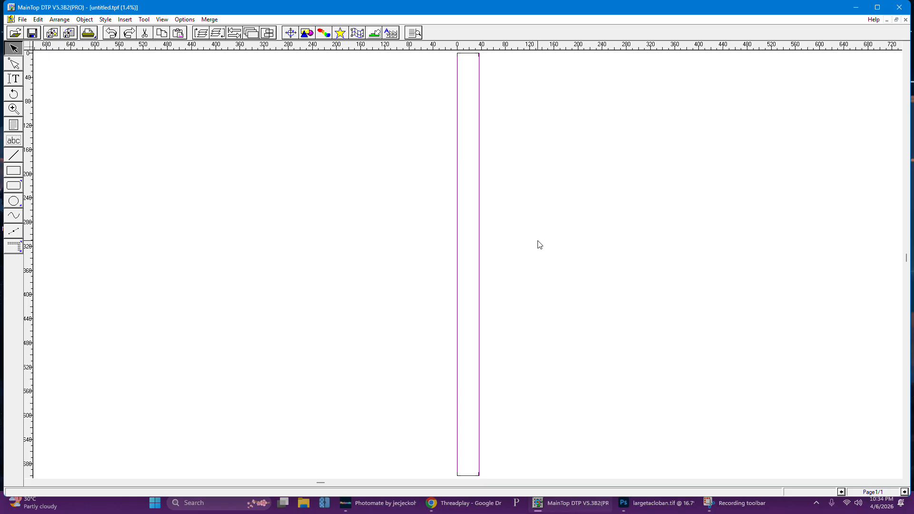
# - Import the first jersey picture from the EARN MONEY folder with paper adjustment Off and no rotation, and place it beside the page's upper end
pyautogui.scroll(-1, 529, 253)
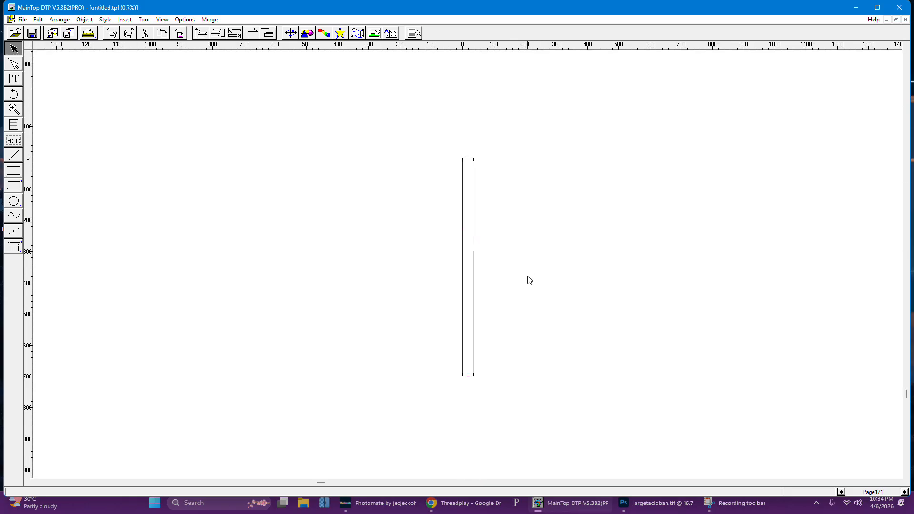
pyautogui.scroll(1, 536, 285)
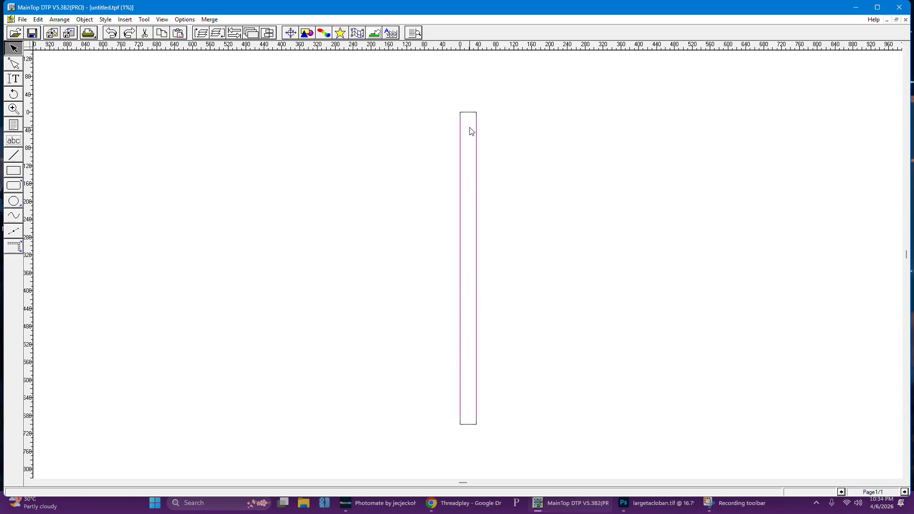
pyautogui.click(53, 34)
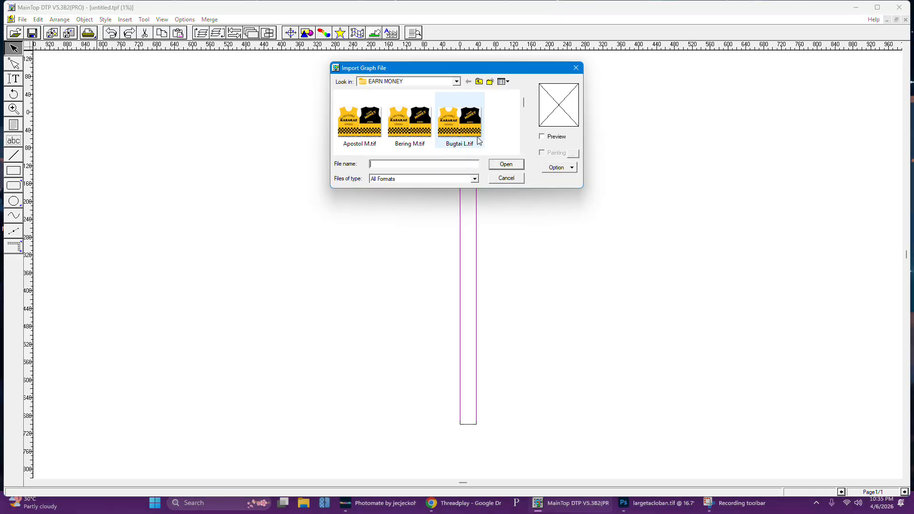
pyautogui.doubleClick(359, 122)
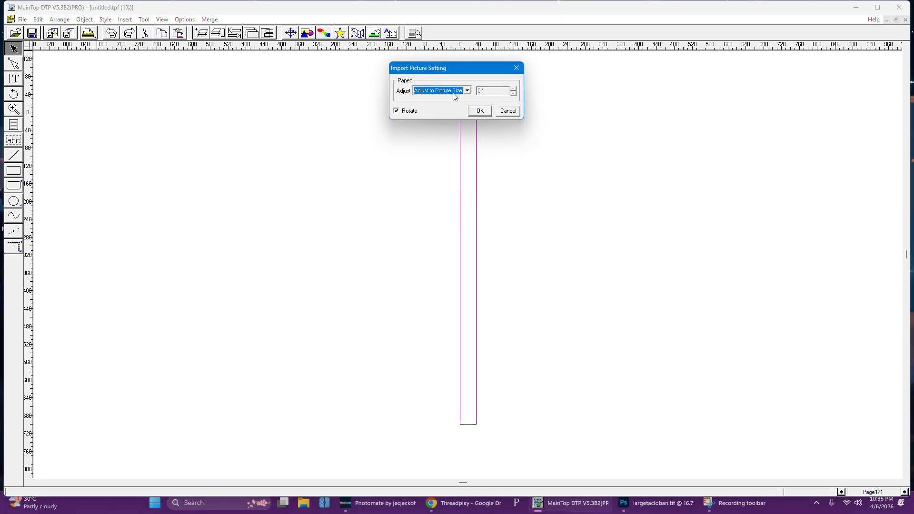
pyautogui.click(454, 94)
pyautogui.click(438, 114)
pyautogui.click(480, 111)
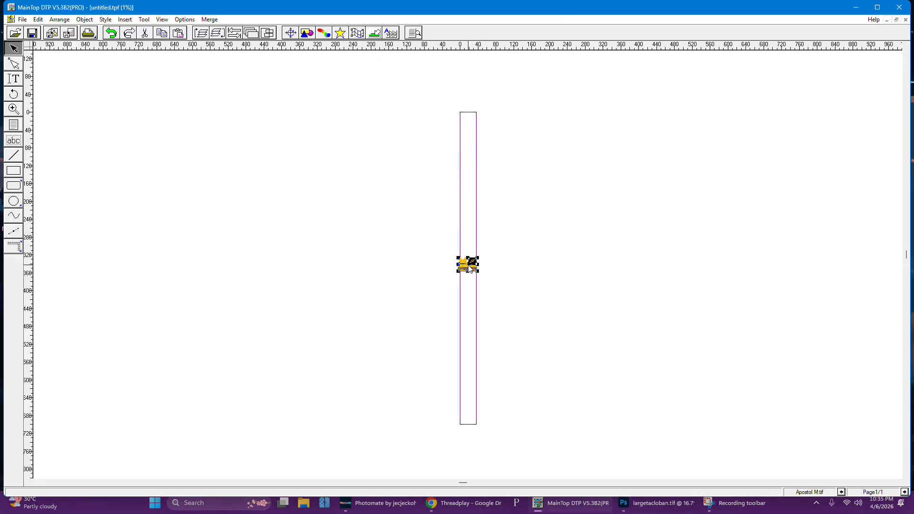
pyautogui.moveTo(470, 269); pyautogui.dragTo(446, 125)
pyautogui.click(503, 220)
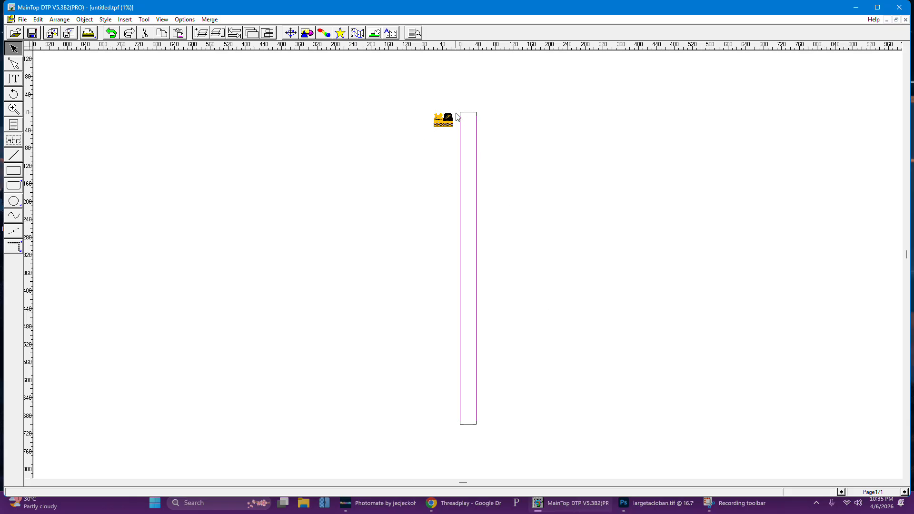
# - Examine the imported jersey picture's width against the width of the page
pyautogui.scroll(5, 761, 198)
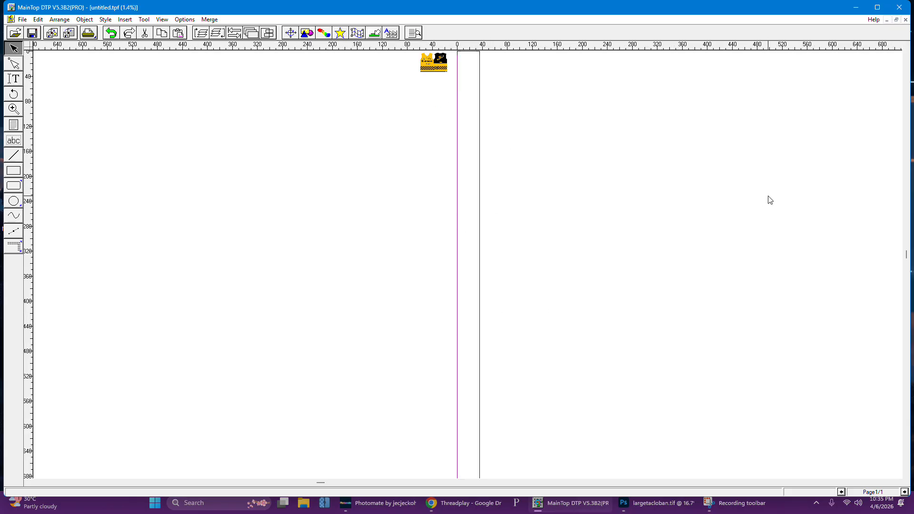
pyautogui.scroll(3, 649, 332)
pyautogui.scroll(-3, 500, 294)
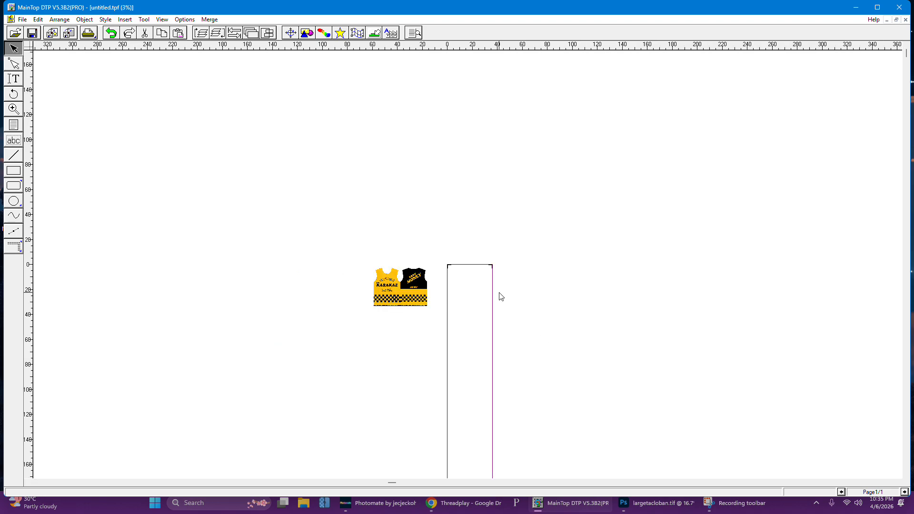
pyautogui.scroll(3, 500, 294)
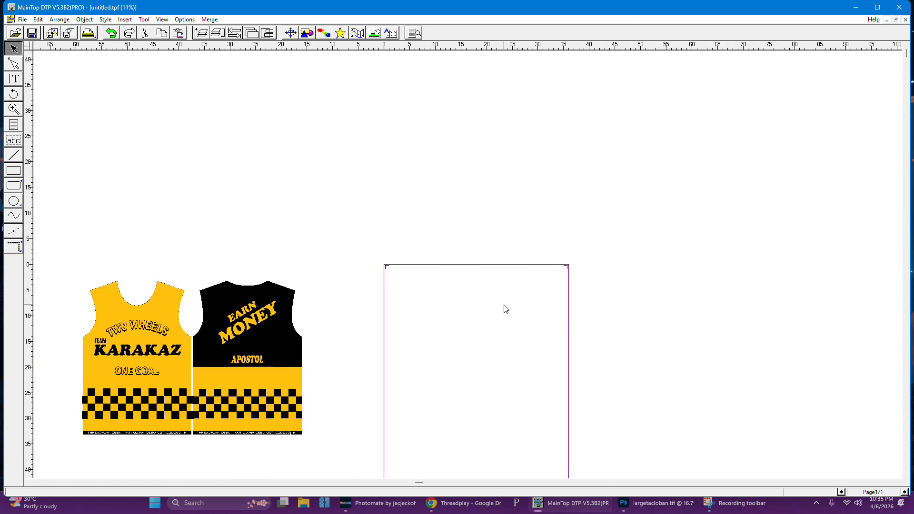
pyautogui.scroll(-1, 506, 309)
pyautogui.scroll(-2, 506, 309)
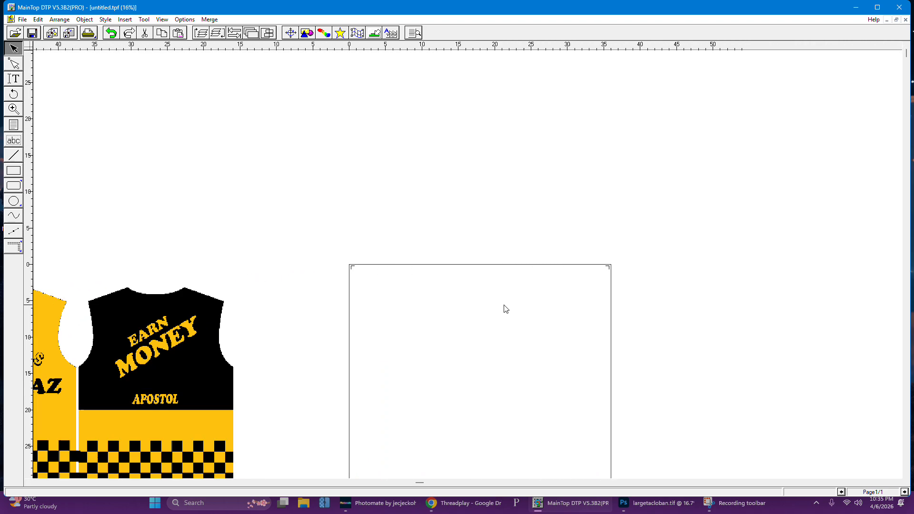
pyautogui.scroll(-1, 505, 309)
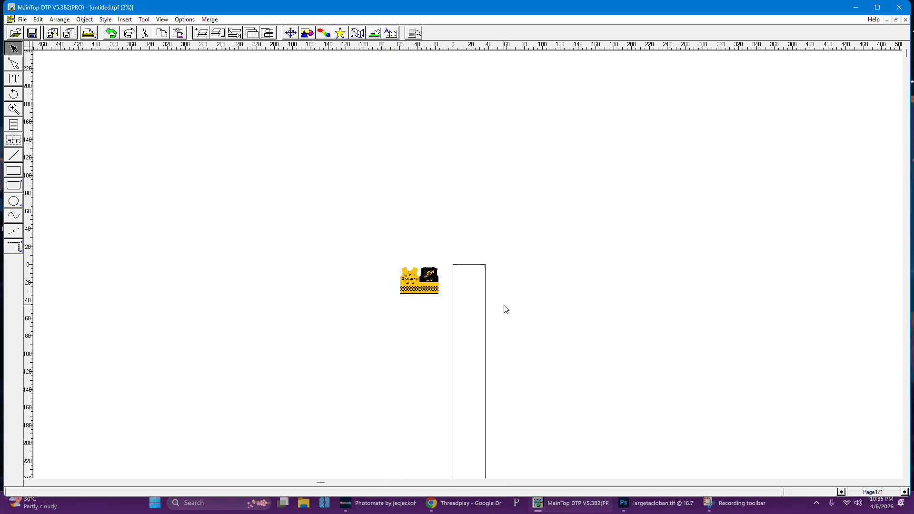
pyautogui.scroll(-3, 505, 309)
pyautogui.scroll(1, 506, 309)
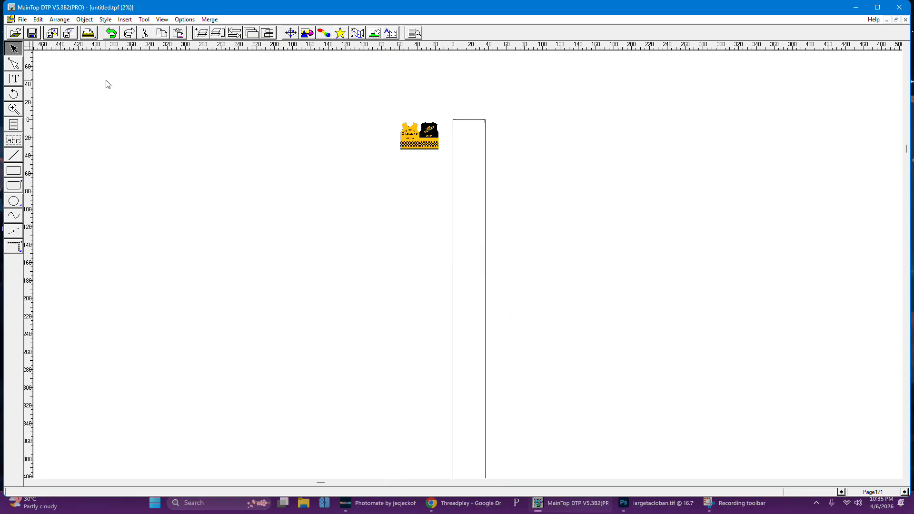
# - Delete the imported jersey picture lying beside the page
pyautogui.click(424, 135)
pyautogui.press('Delete')
pyautogui.hotkey('ctrl', 'i')
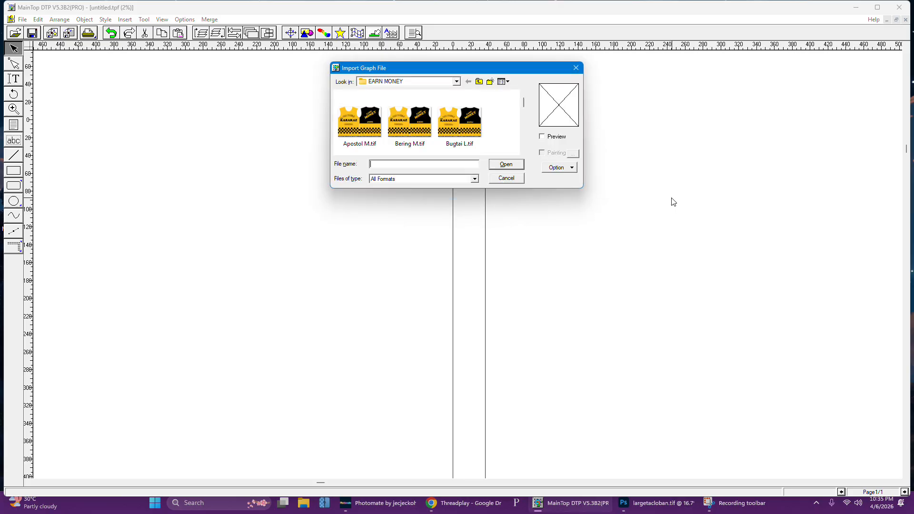
pyautogui.click(507, 179)
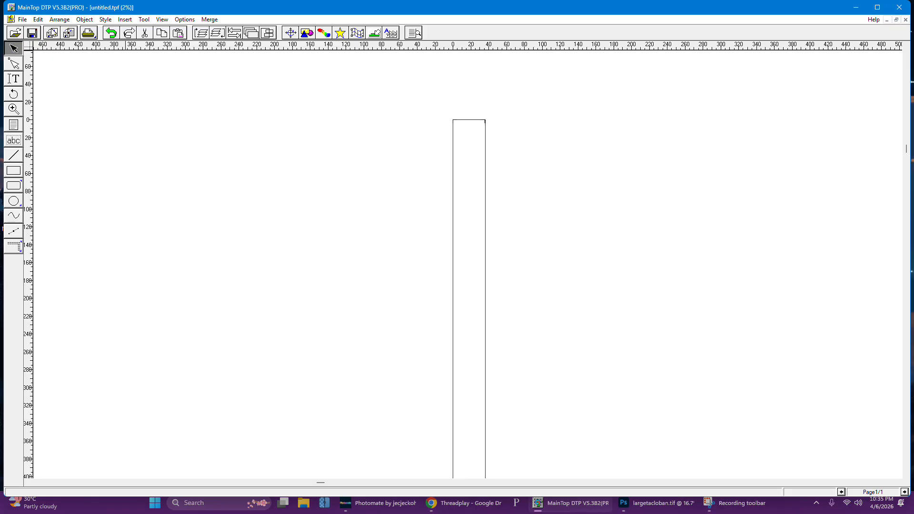
# - Import the first jersey picture from the EARN MONEY folder with the paper adjustment set to Adjust to Picture Size and no rotation
pyautogui.click(52, 33)
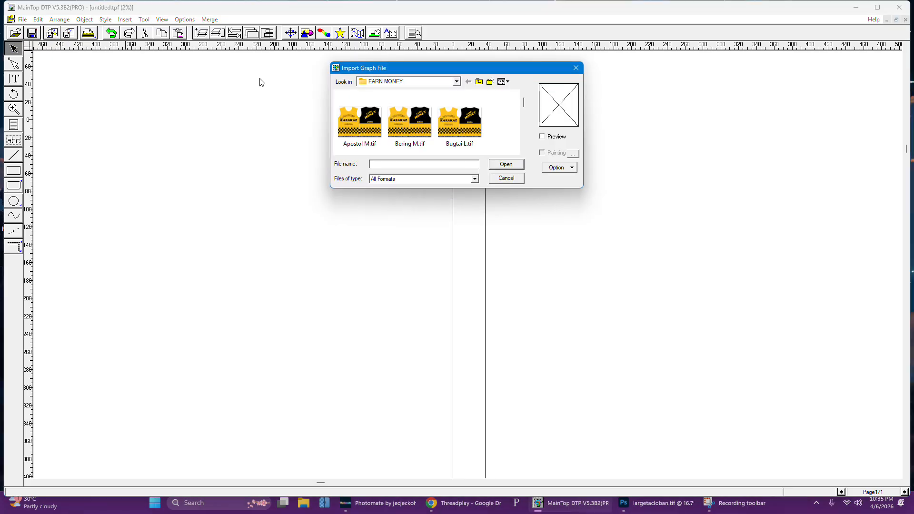
pyautogui.doubleClick(360, 128)
pyautogui.click(467, 91)
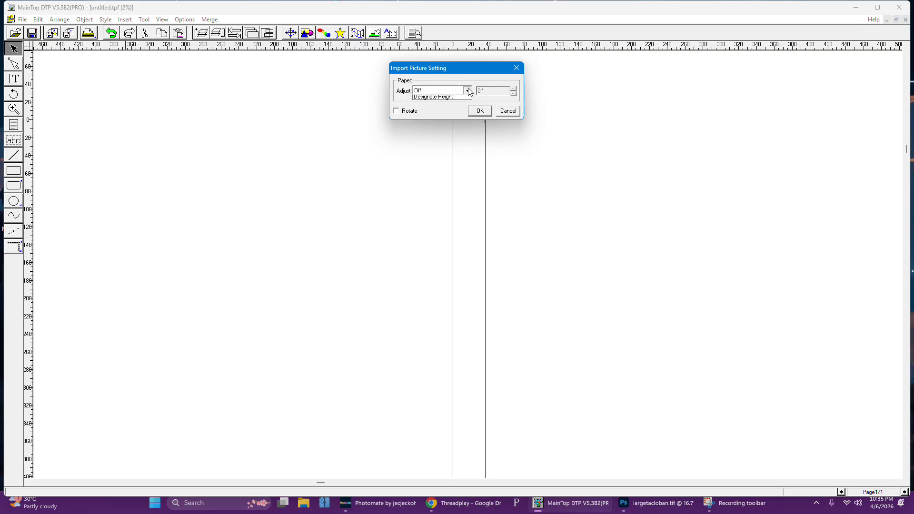
pyautogui.click(461, 109)
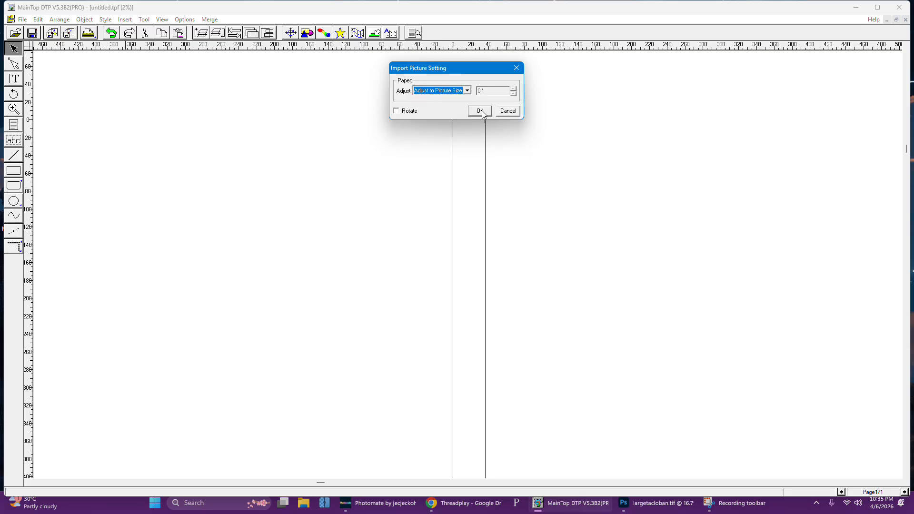
pyautogui.click(480, 110)
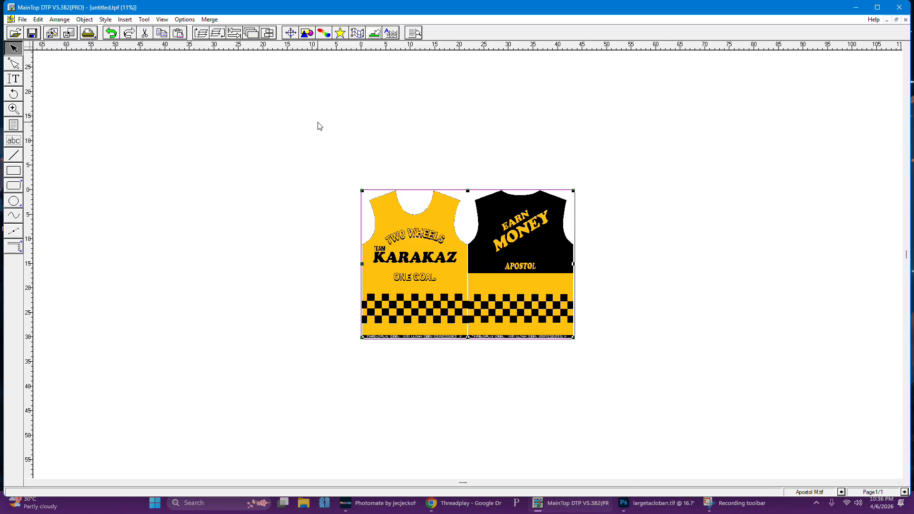
# - Show the position and size read-out and examine the jersey picture's width and height against the adjusted page
pyautogui.click(290, 33)
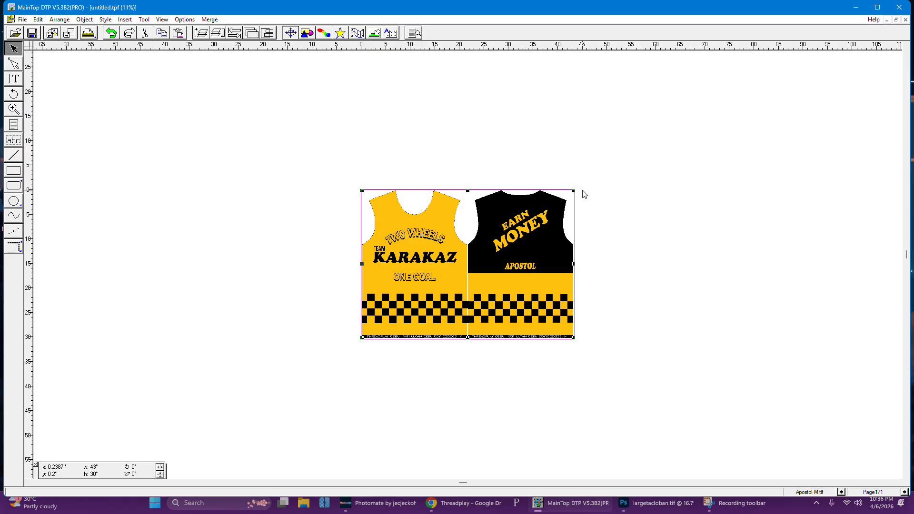
pyautogui.click(360, 194)
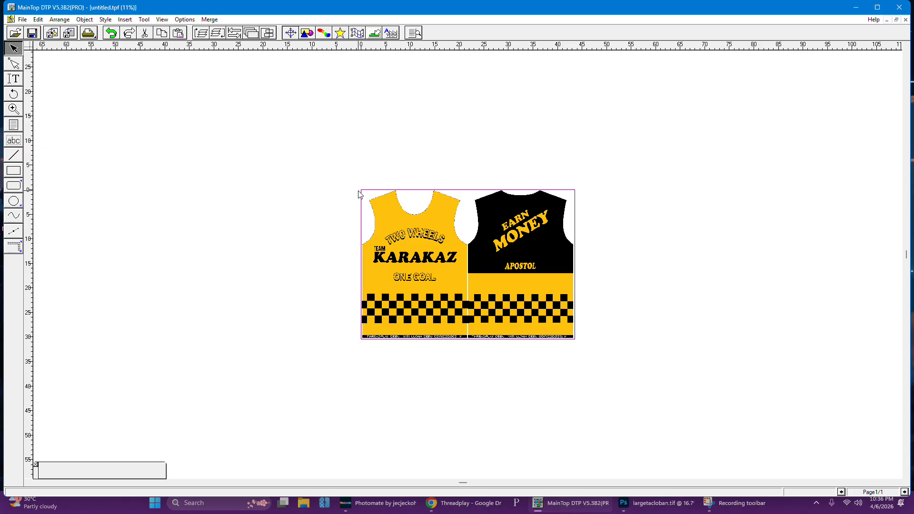
pyautogui.click(453, 242)
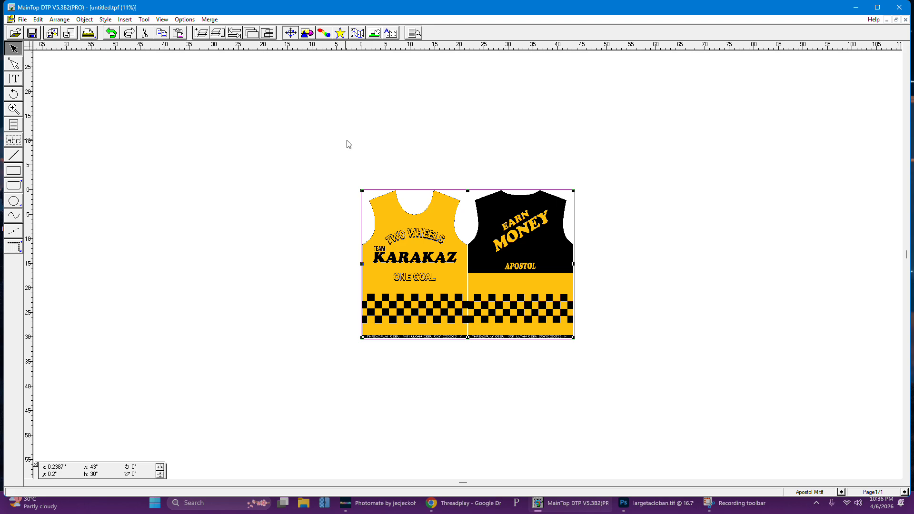
pyautogui.click(366, 184)
# - Set the printer's paper orientation to landscape in the print properties and auto-set the paper size to 772 x 1105 mm
pyautogui.click(88, 32)
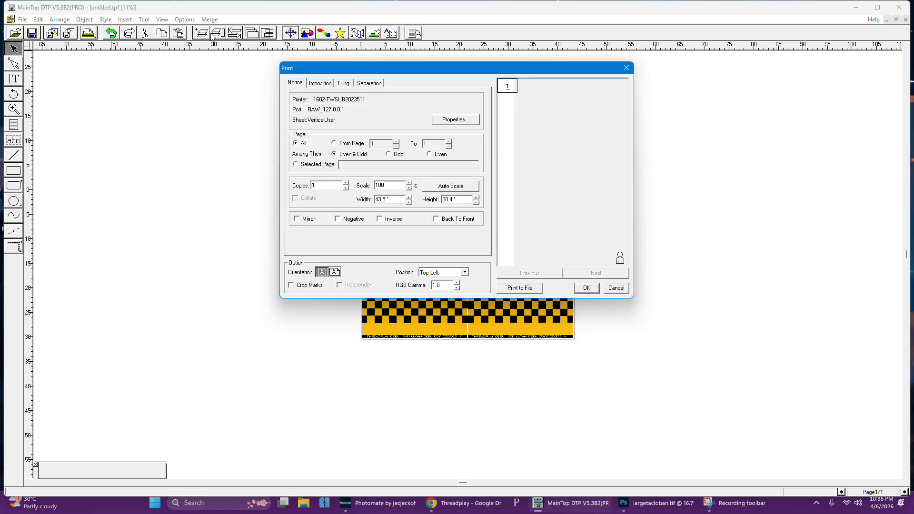
pyautogui.click(456, 119)
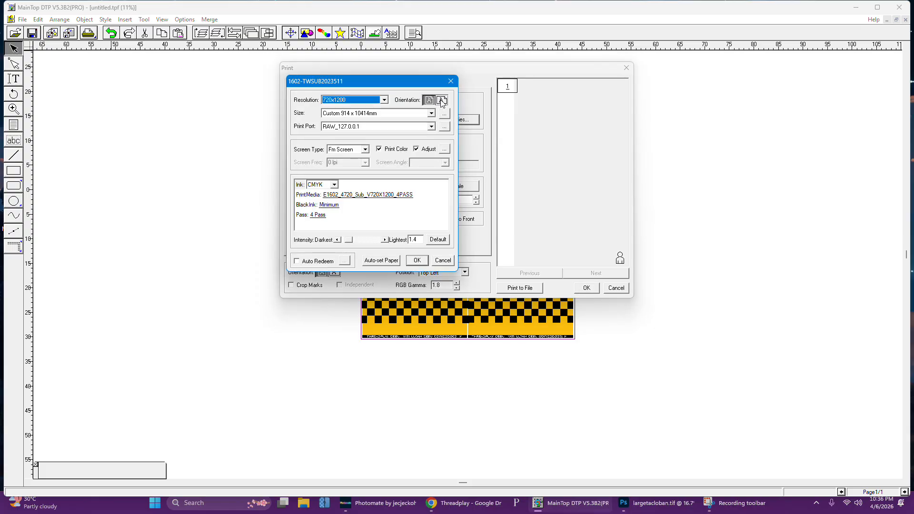
pyautogui.click(442, 101)
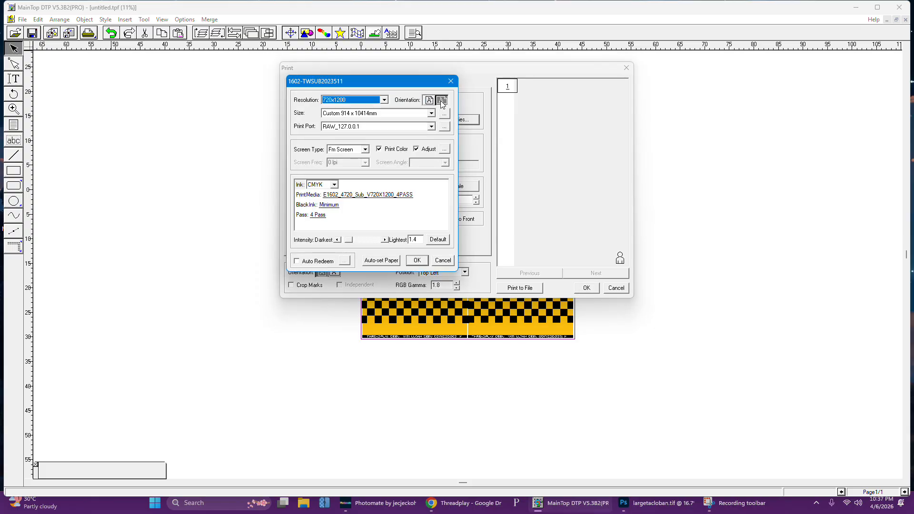
pyautogui.click(382, 262)
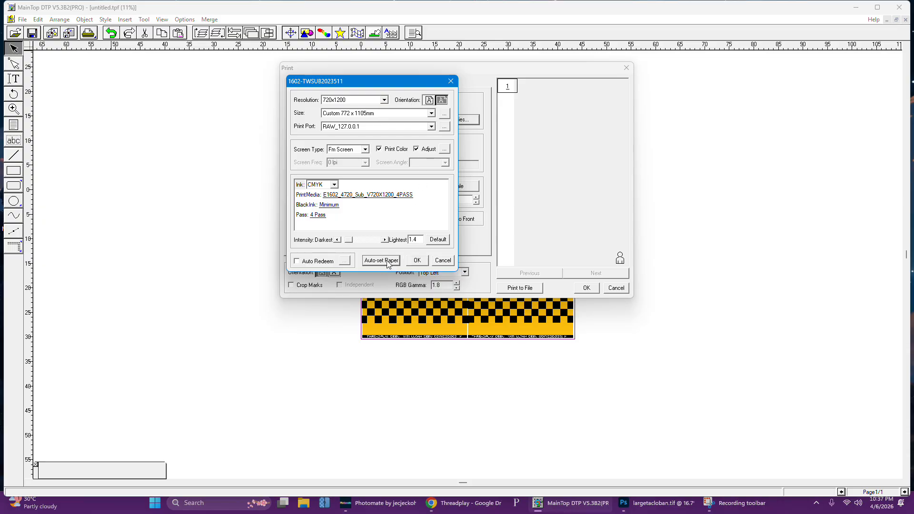
pyautogui.click(388, 263)
pyautogui.click(414, 261)
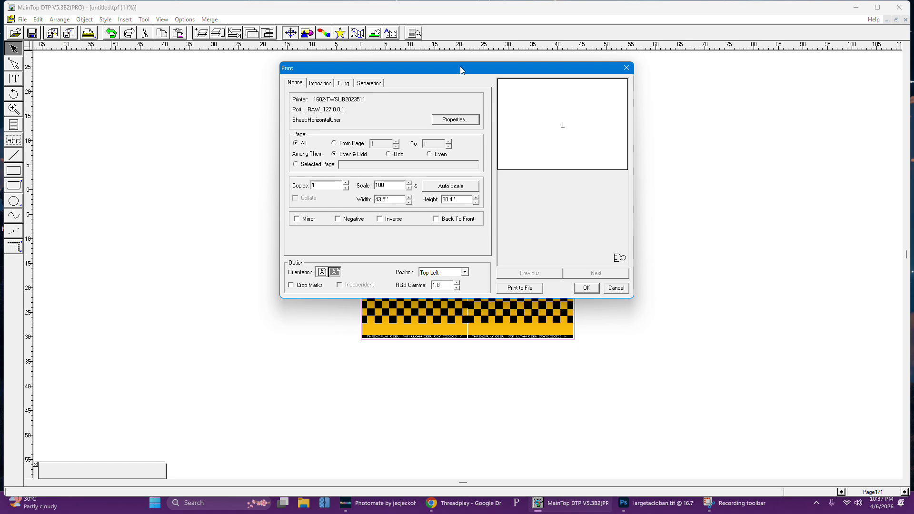
pyautogui.moveTo(460, 69); pyautogui.dragTo(702, 172)
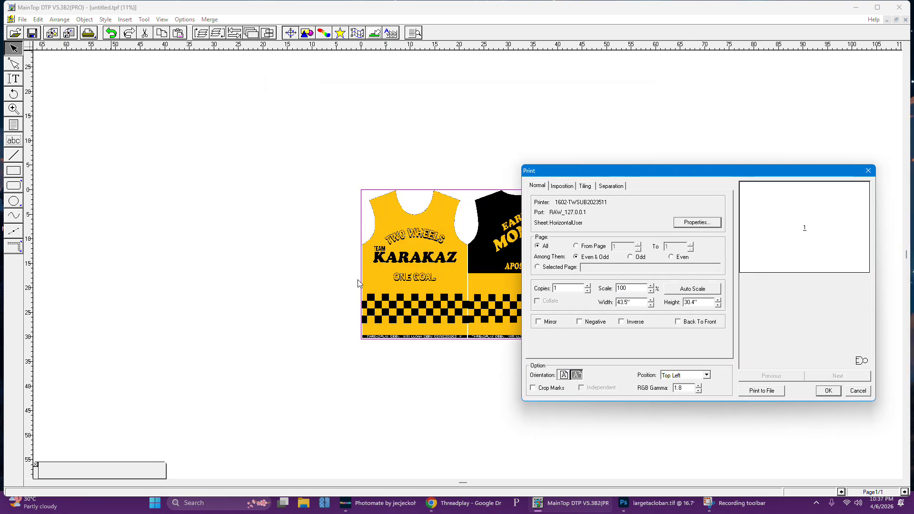
pyautogui.moveTo(765, 172); pyautogui.dragTo(556, 105)
# - Switch the printer's paper orientation to portrait, auto-set the paper to 1105 x 772 mm, and leave the print setup without printing
pyautogui.click(500, 149)
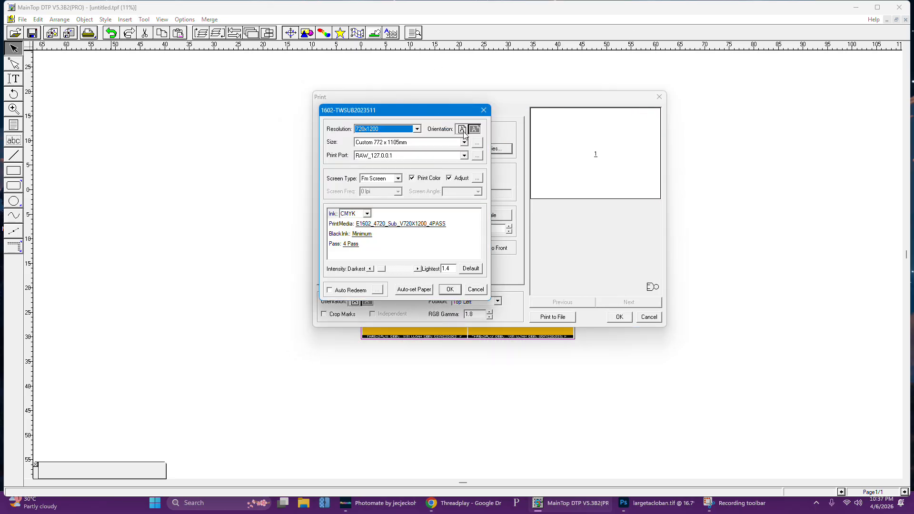
pyautogui.click(463, 131)
pyautogui.click(403, 292)
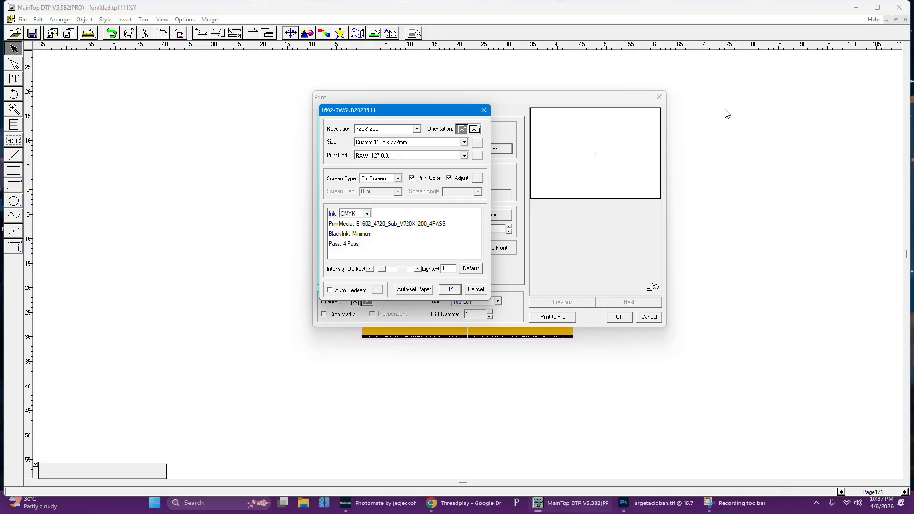
pyautogui.click(450, 290)
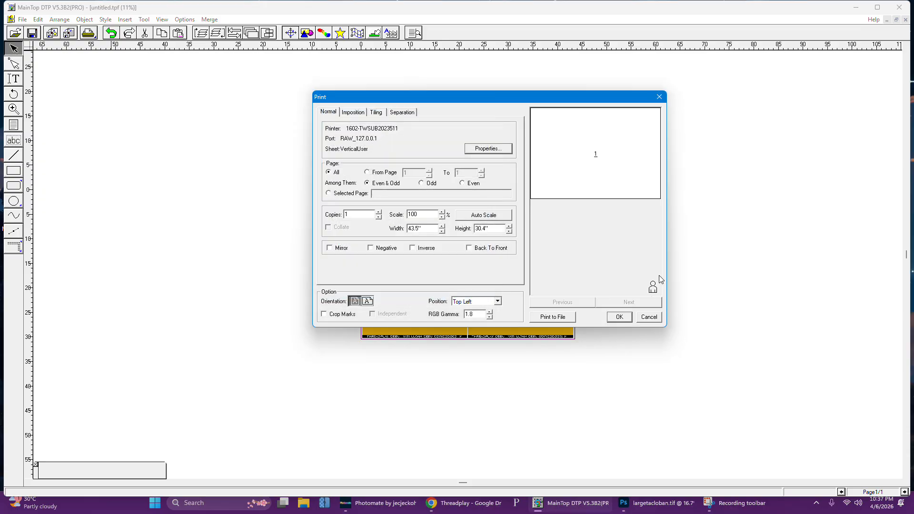
pyautogui.click(665, 104)
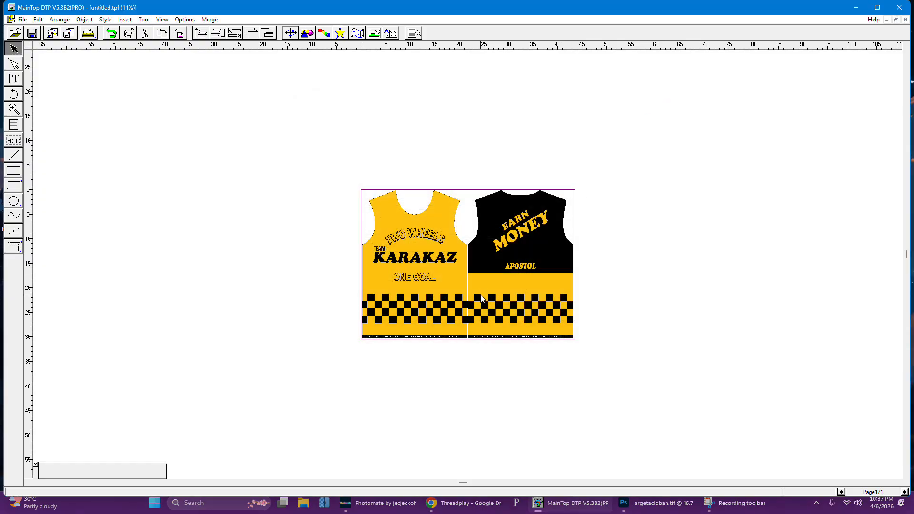
# - Close the untitled publication containing the single jersey picture without saving it
pyautogui.click(536, 264)
pyautogui.click(34, 32)
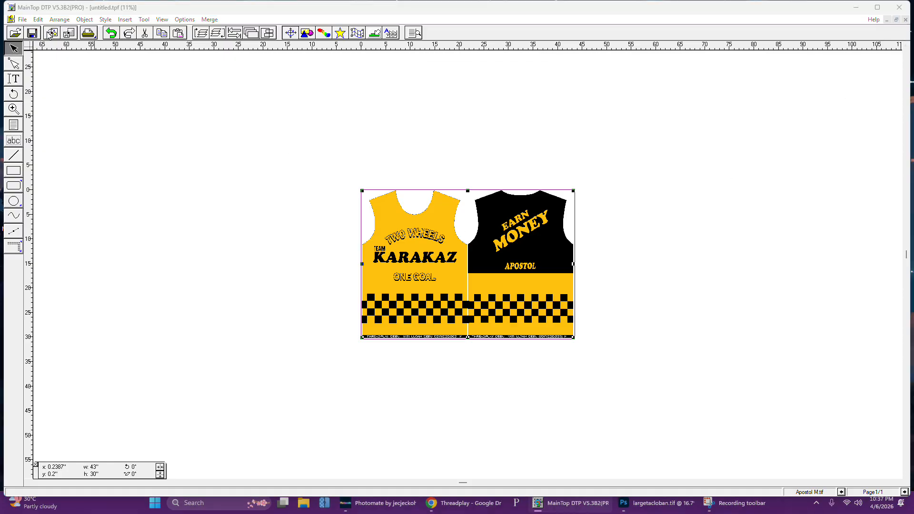
pyautogui.click(505, 178)
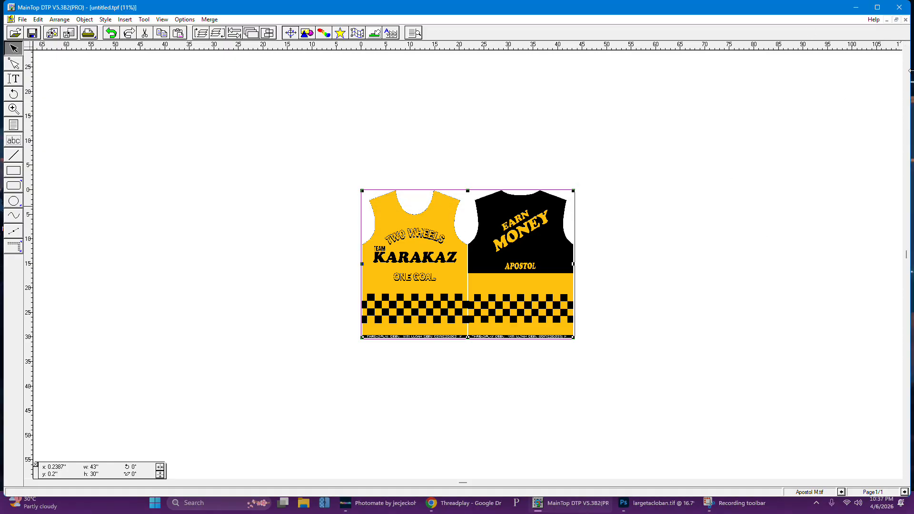
pyautogui.click(905, 21)
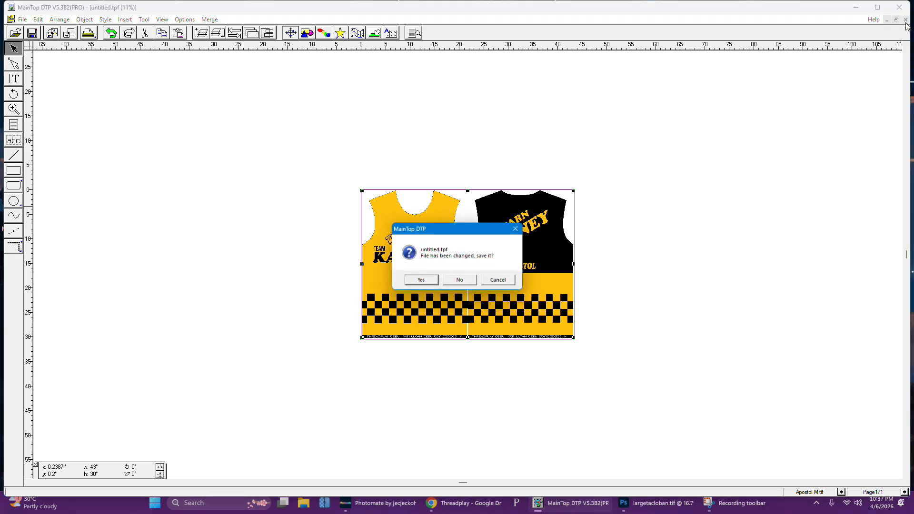
pyautogui.click(461, 282)
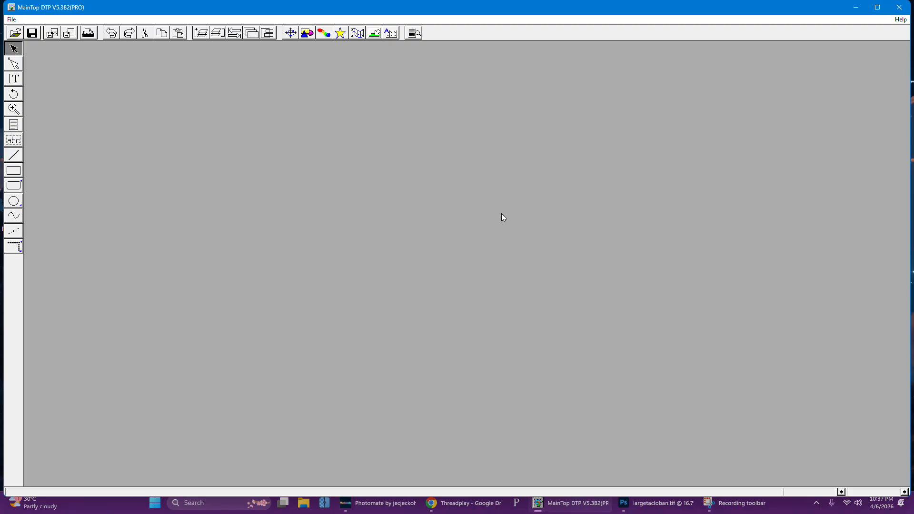
# - Create a new General Publication with a custom portrait page of 36 by 700 inches
pyautogui.click(15, 24)
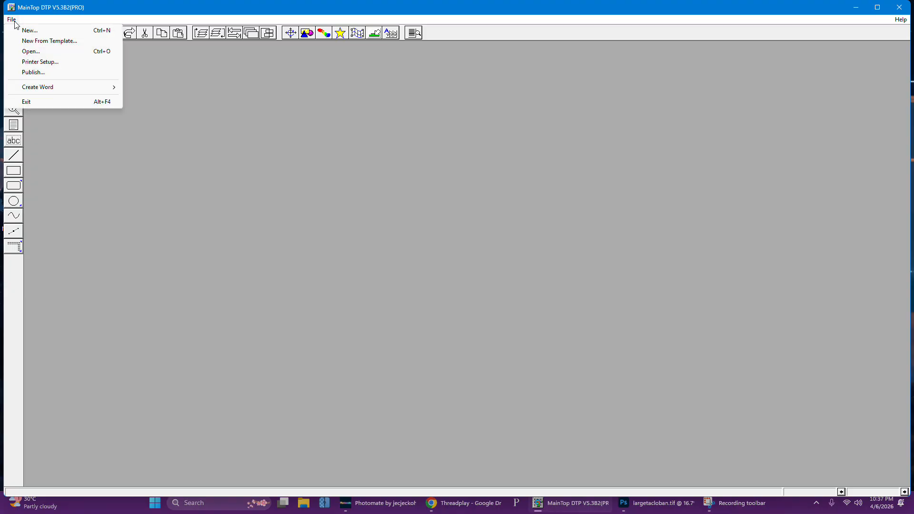
pyautogui.click(42, 31)
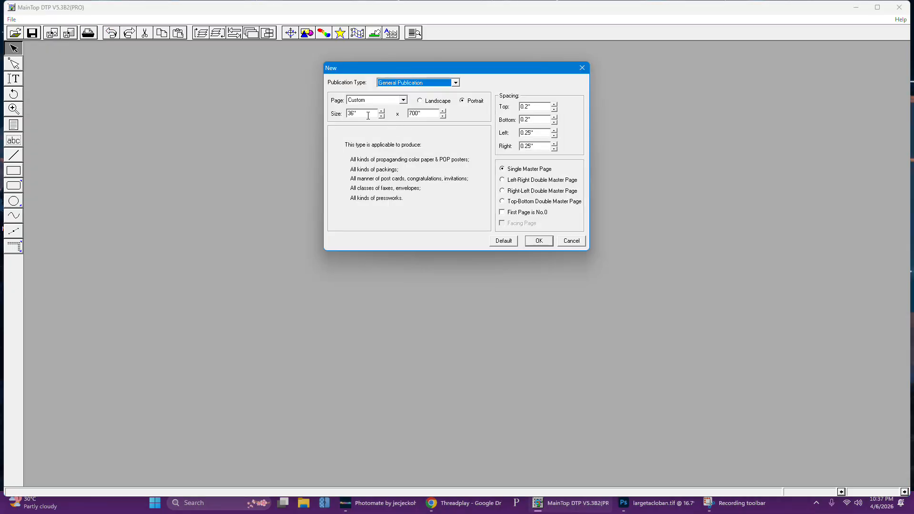
pyautogui.click(367, 115)
pyautogui.click(536, 241)
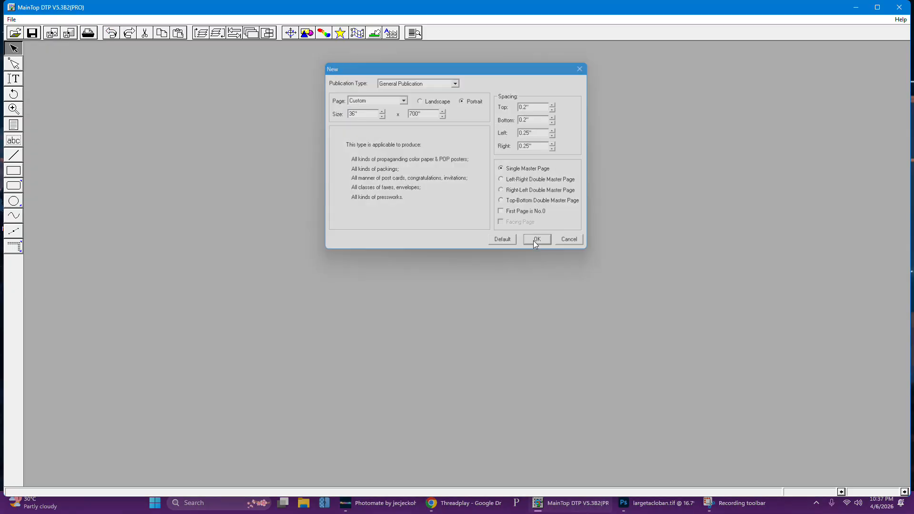
# - Import all jersey pictures from the EARN MONEY folder with paper adjustment Off, scale 100% and no rotation, extending the page to 1206 x 17780 mm
pyautogui.click(52, 35)
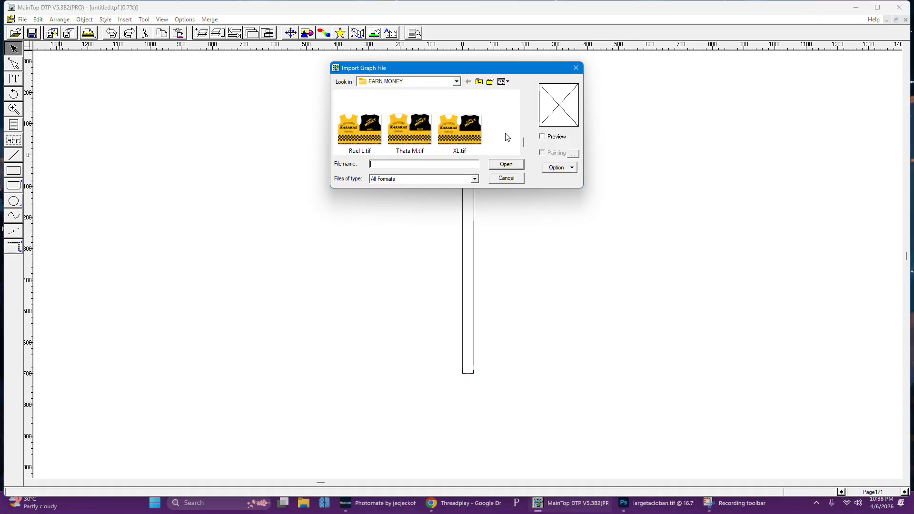
pyautogui.click(480, 142)
pyautogui.hotkey('ctrl', 'a')
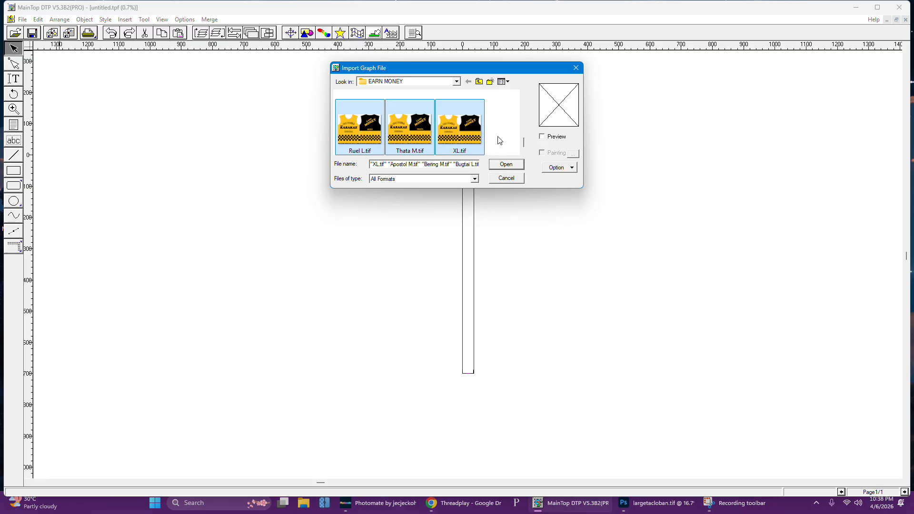
pyautogui.click(510, 139)
pyautogui.click(462, 142)
pyautogui.hotkey('ctrl', 'a')
pyautogui.scroll(2, 496, 145)
pyautogui.click(512, 166)
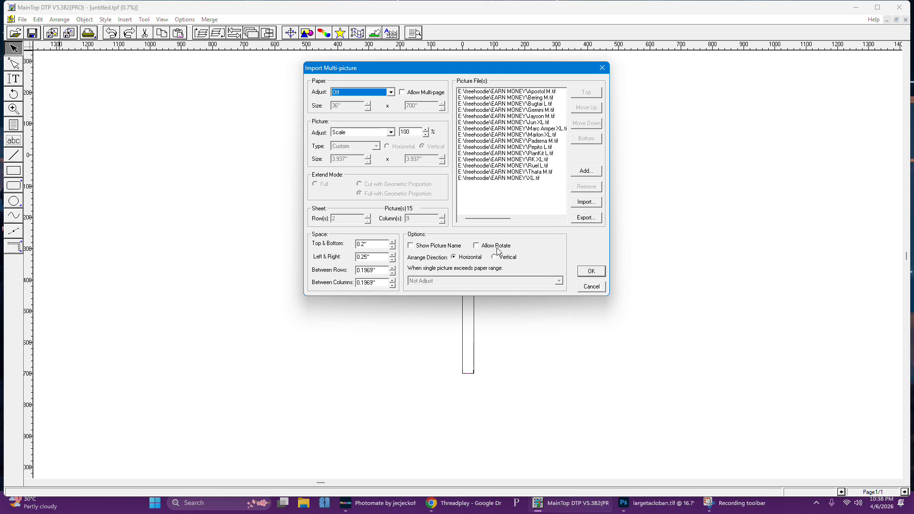
pyautogui.click(592, 271)
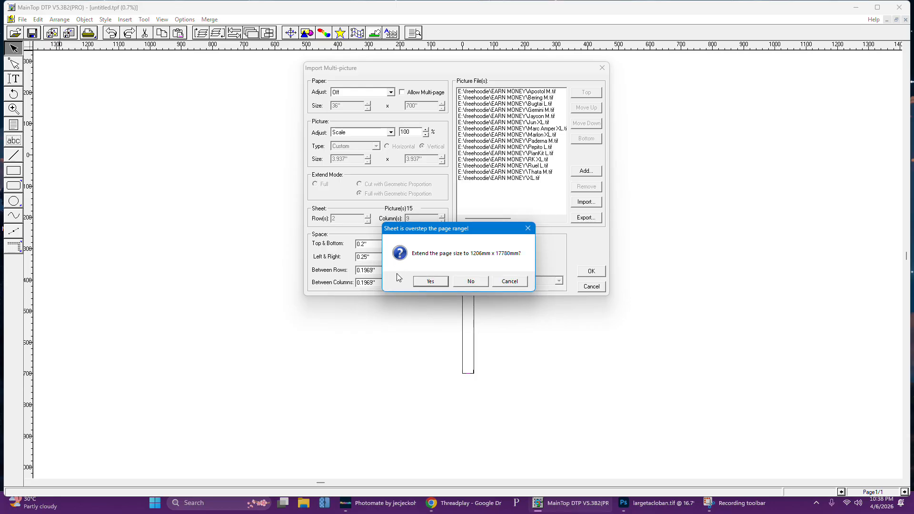
pyautogui.click(429, 282)
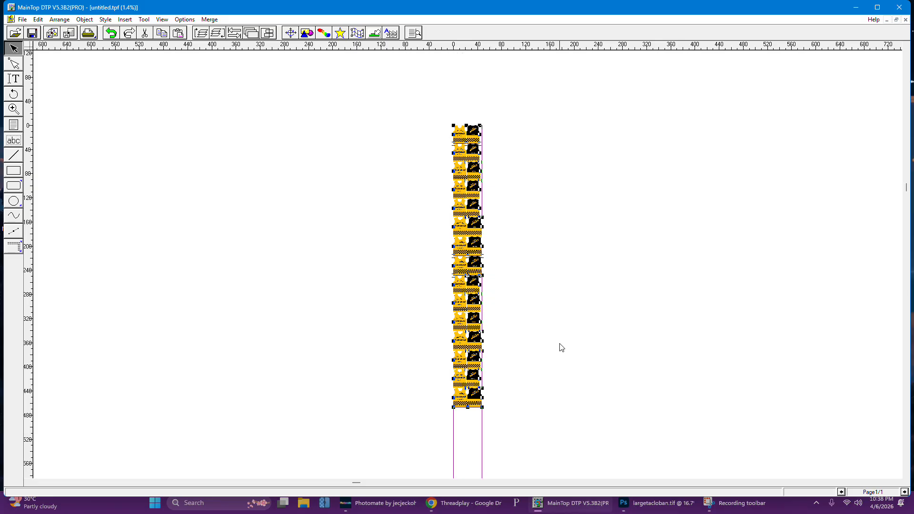
# - Examine the column of imported jersey pictures from end to end and compare its width with the extended page
pyautogui.scroll(4, 507, 355)
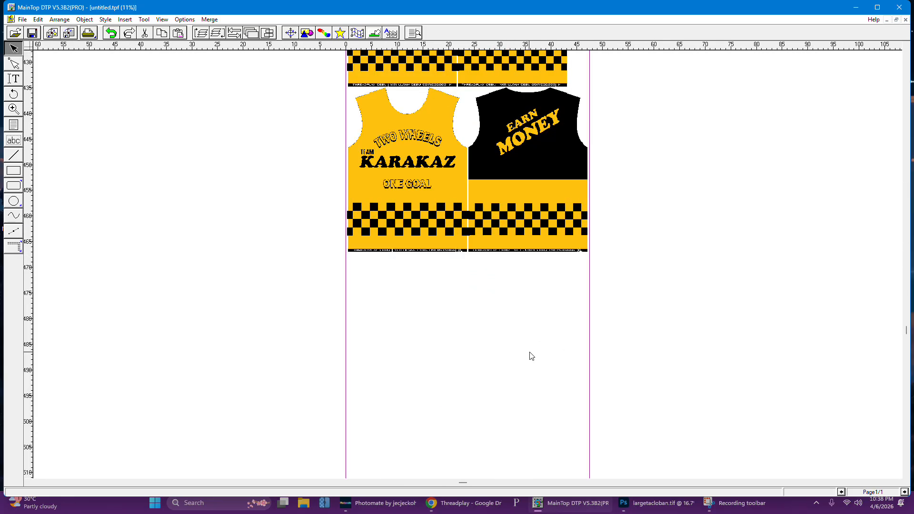
pyautogui.scroll(3, 547, 355)
pyautogui.scroll(-2, 576, 347)
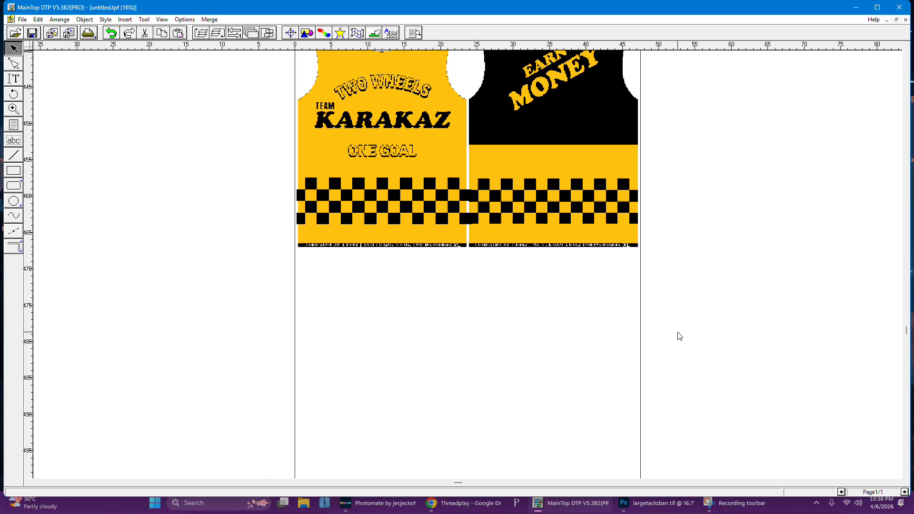
pyautogui.scroll(-3, 666, 333)
pyautogui.moveTo(523, 428); pyautogui.dragTo(392, 138)
pyautogui.scroll(5, 429, 180)
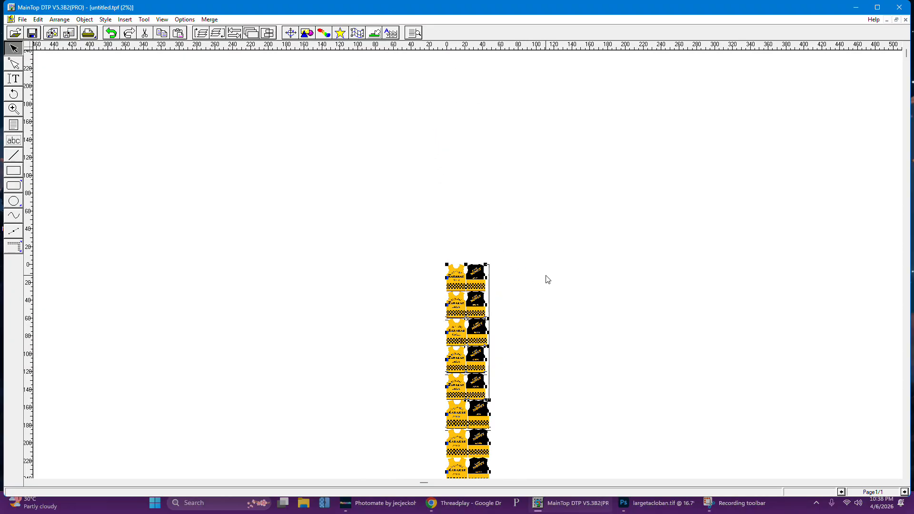
pyautogui.scroll(-5, 546, 279)
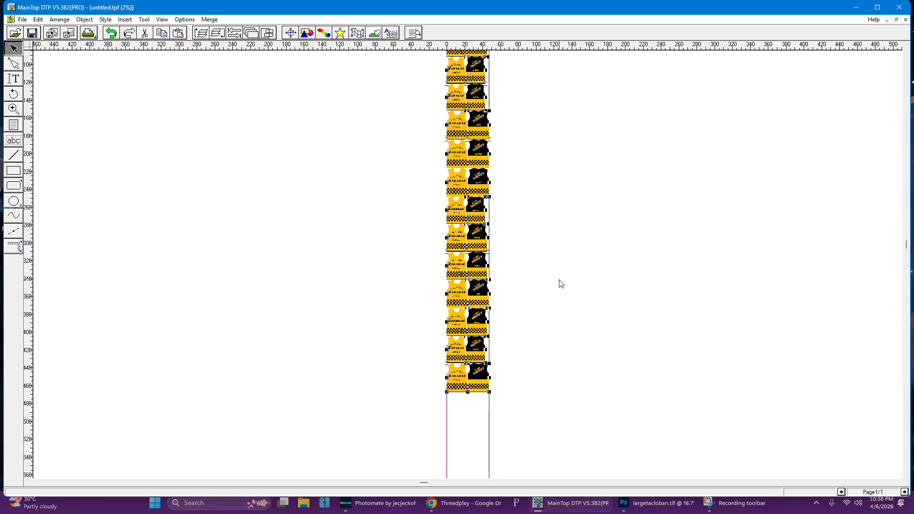
# - Undo the multi-picture import to inspect the original empty page, and redo the import
pyautogui.hotkey('ctrl', 'z')
pyautogui.scroll(3, 561, 286)
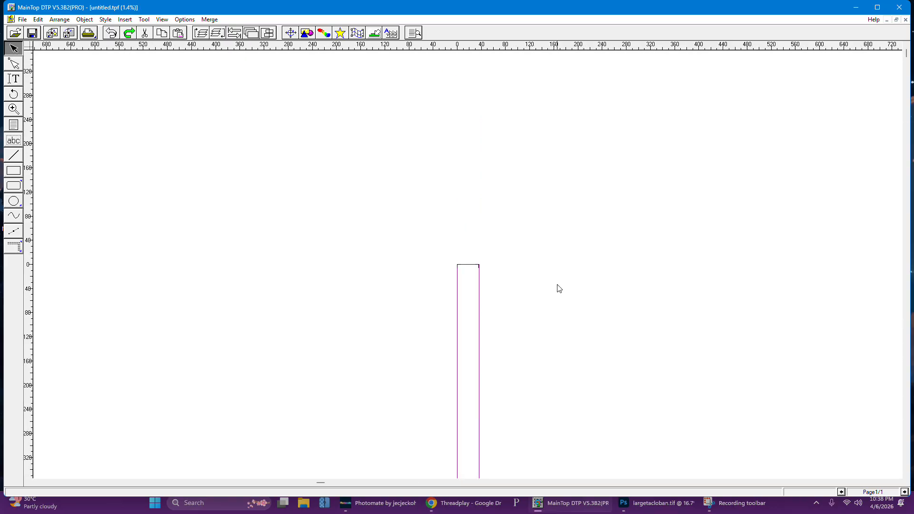
pyautogui.scroll(-3, 561, 287)
pyautogui.scroll(2, 559, 288)
pyautogui.hotkey('ctrl', 'y')
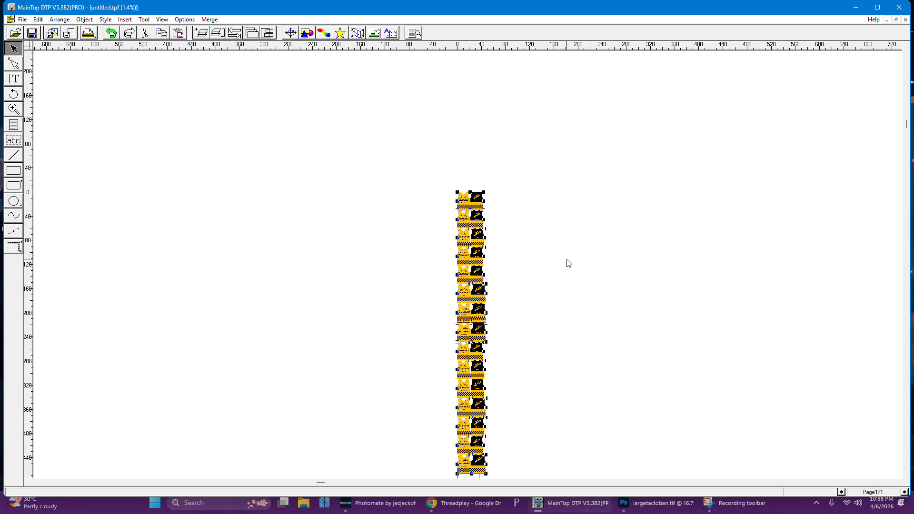
# - Examine the whole column of imported jersey pictures against the page, checking how its width fits and where the column ends
pyautogui.scroll(-9, 567, 261)
pyautogui.scroll(5, 538, 310)
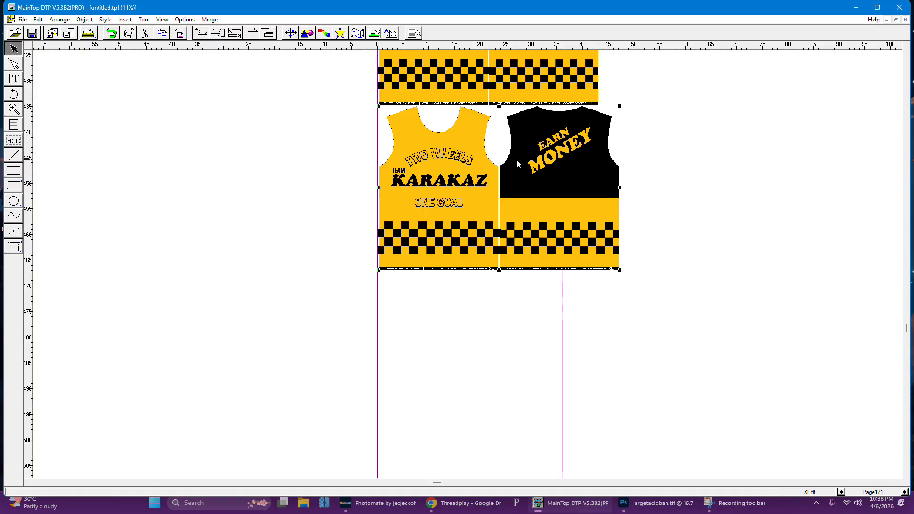
pyautogui.scroll(20, 519, 160)
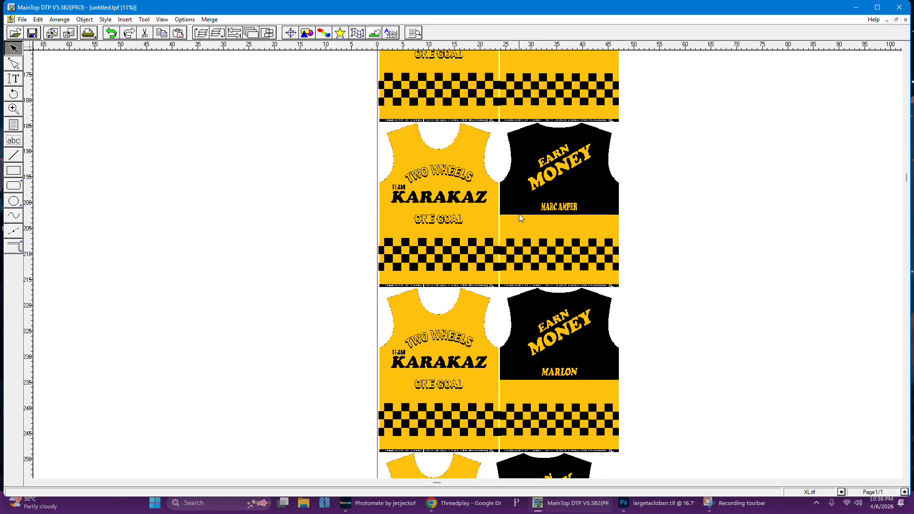
pyautogui.scroll(16, 519, 215)
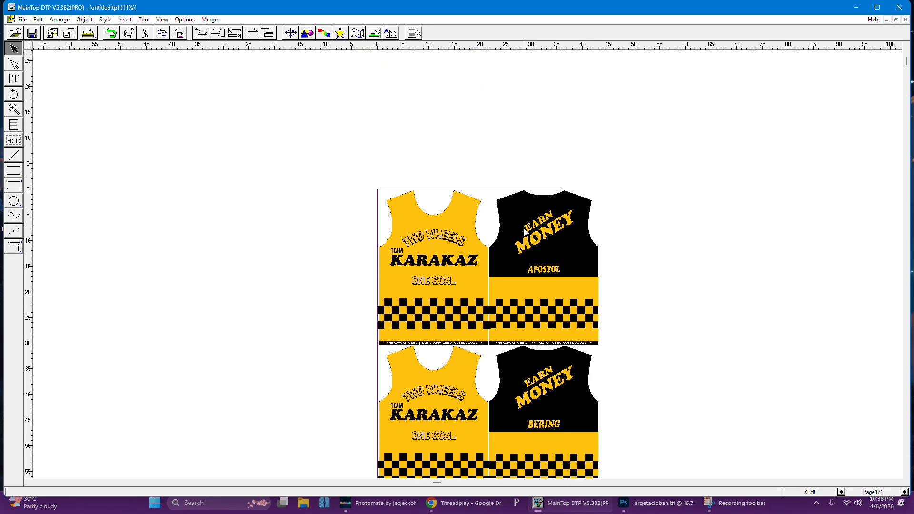
pyautogui.scroll(-5, 534, 243)
pyautogui.scroll(-10, 534, 243)
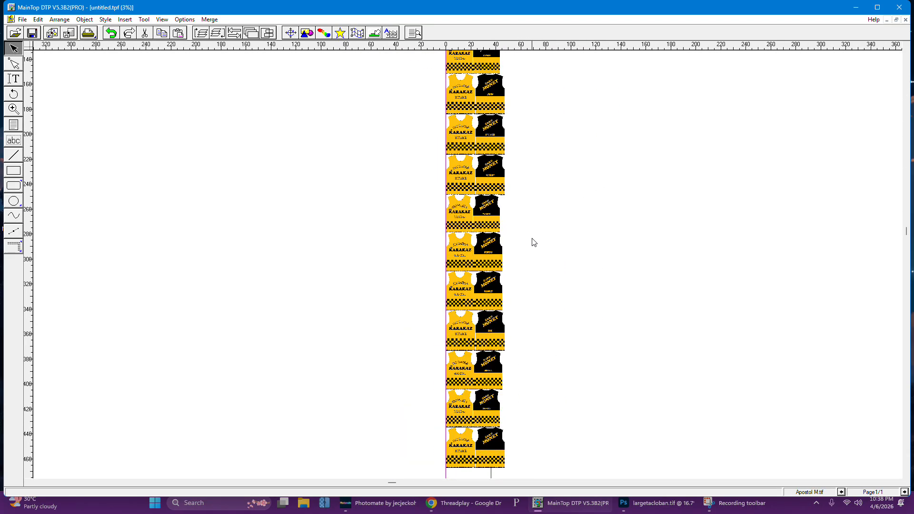
pyautogui.scroll(-1, 532, 242)
pyautogui.scroll(-1, 542, 271)
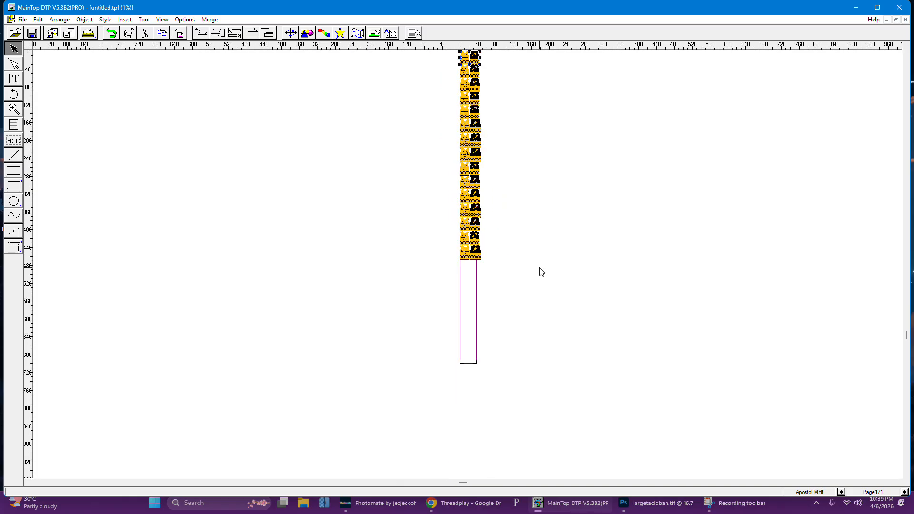
pyautogui.scroll(2, 542, 272)
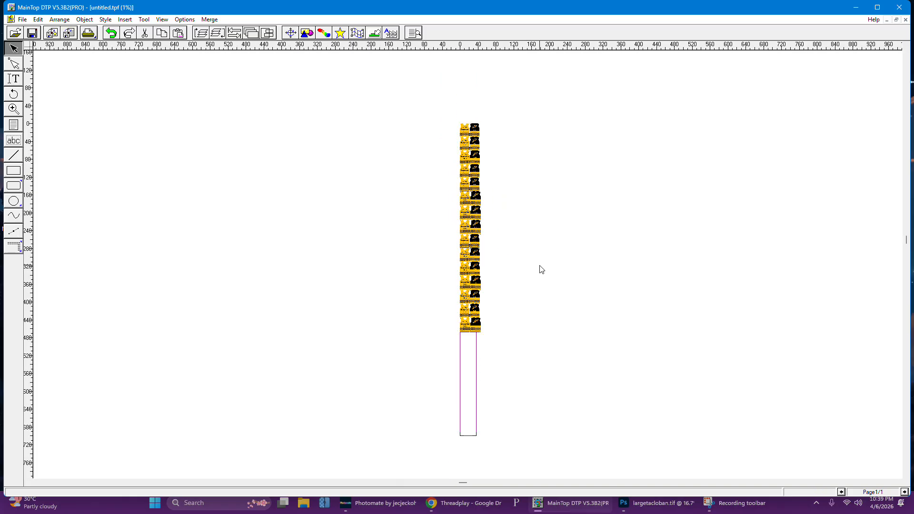
# - Select all the jersey pictures and set their rotation to 90°
pyautogui.click(291, 34)
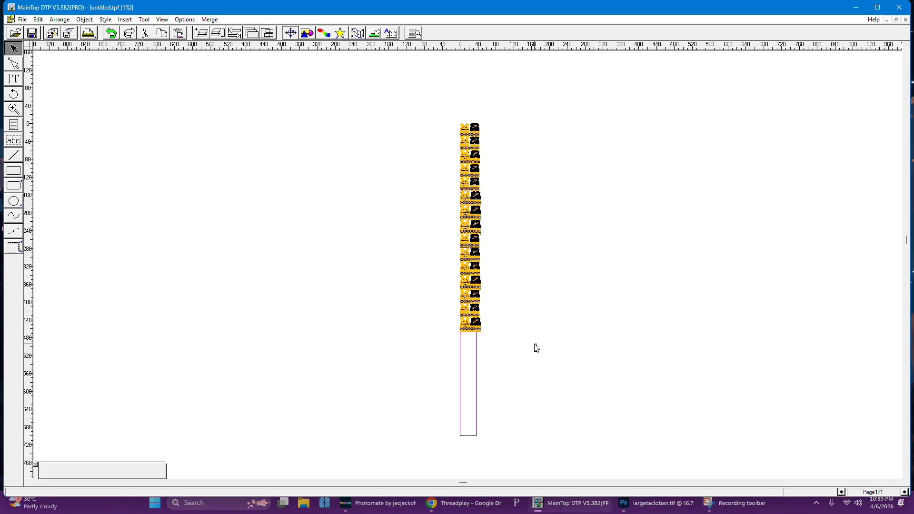
pyautogui.moveTo(537, 351); pyautogui.dragTo(407, 112)
pyautogui.doubleClick(134, 467)
pyautogui.press('Return')
pyautogui.scroll(5, 608, 202)
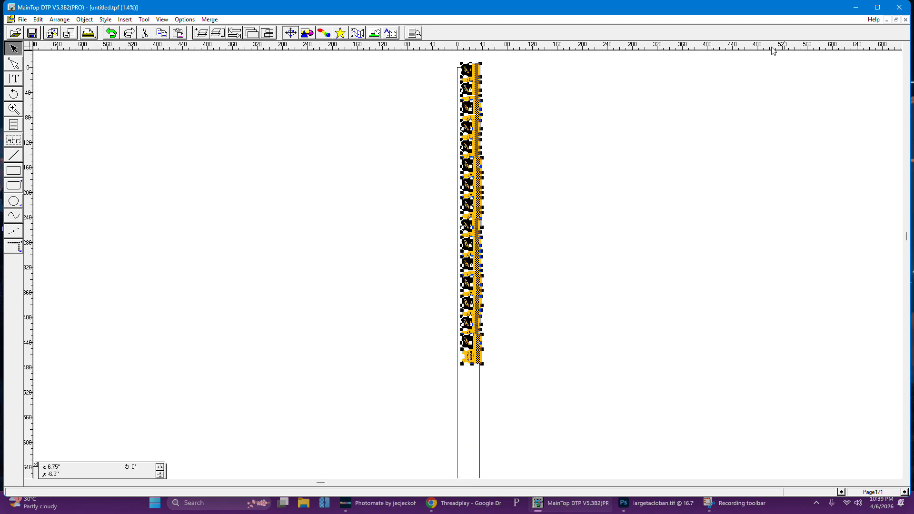
pyautogui.scroll(-5, 595, 186)
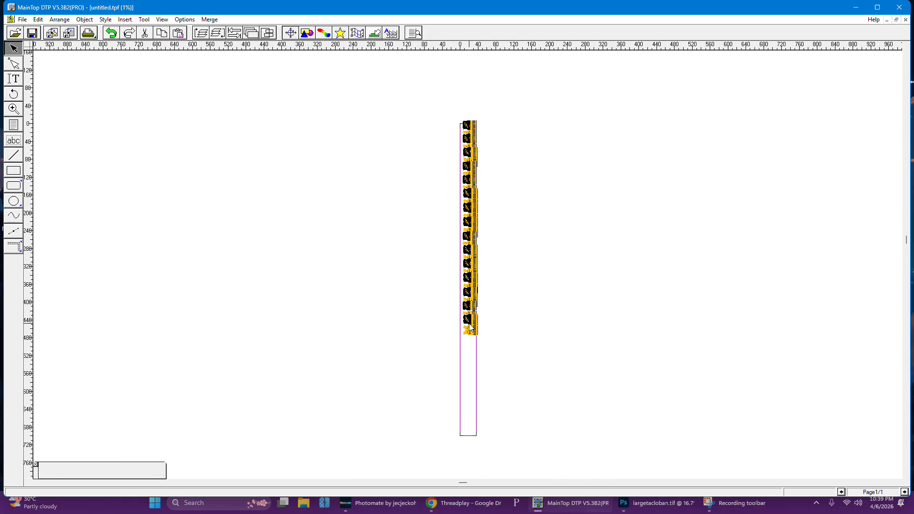
# - Try moving the last rotated jersey picture below the overlapping column, and undo the move
pyautogui.moveTo(470, 325); pyautogui.dragTo(470, 341)
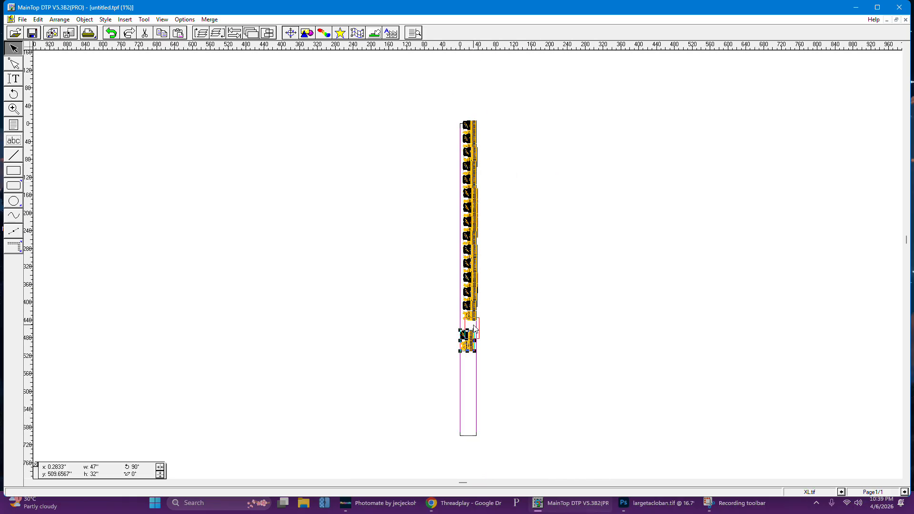
pyautogui.hotkey('ctrl', 'z')
pyautogui.hotkey('ctrl', 'z')
pyautogui.click(605, 406)
pyautogui.moveTo(605, 406); pyautogui.dragTo(502, 315)
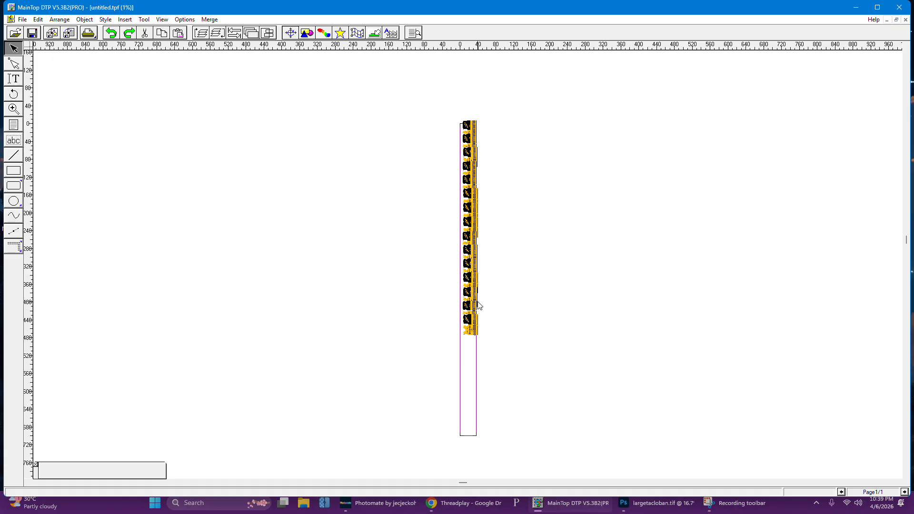
# - Align all the rotated jersey pictures on their horizontal centres and space them vertically with a 0.0394" gap
pyautogui.click(235, 32)
pyautogui.moveTo(381, 77); pyautogui.dragTo(547, 328)
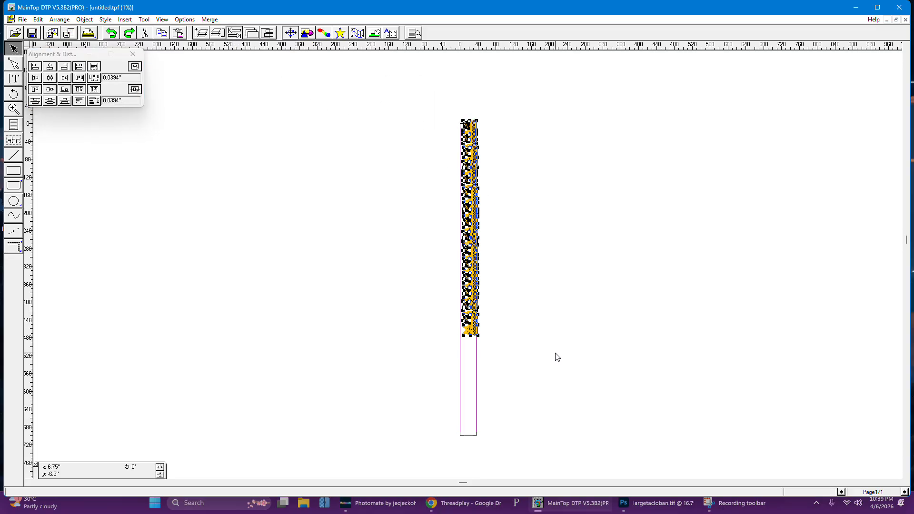
pyautogui.moveTo(410, 90); pyautogui.dragTo(560, 352)
pyautogui.click(410, 90)
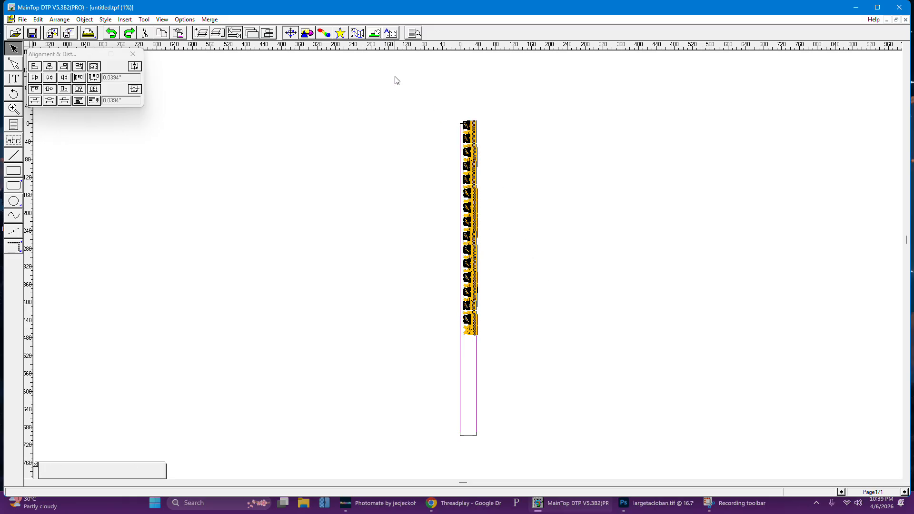
pyautogui.moveTo(413, 92); pyautogui.dragTo(534, 363)
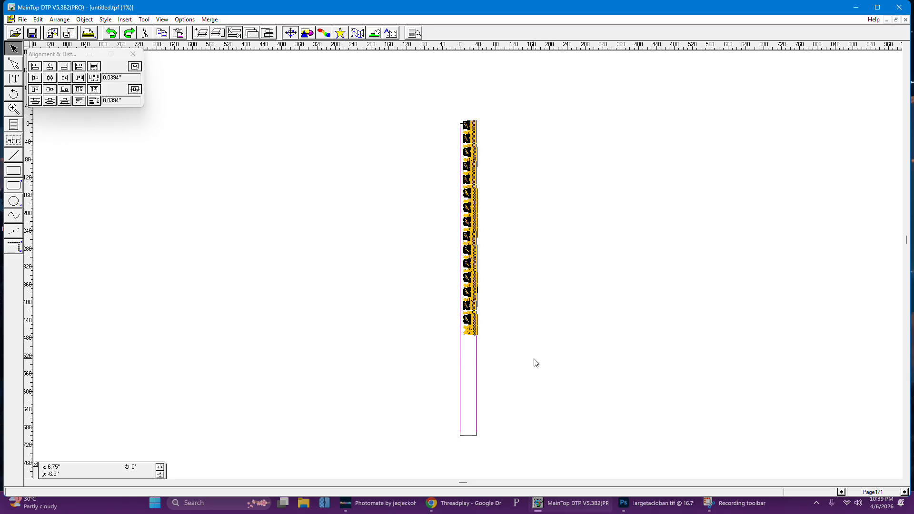
pyautogui.click(543, 355)
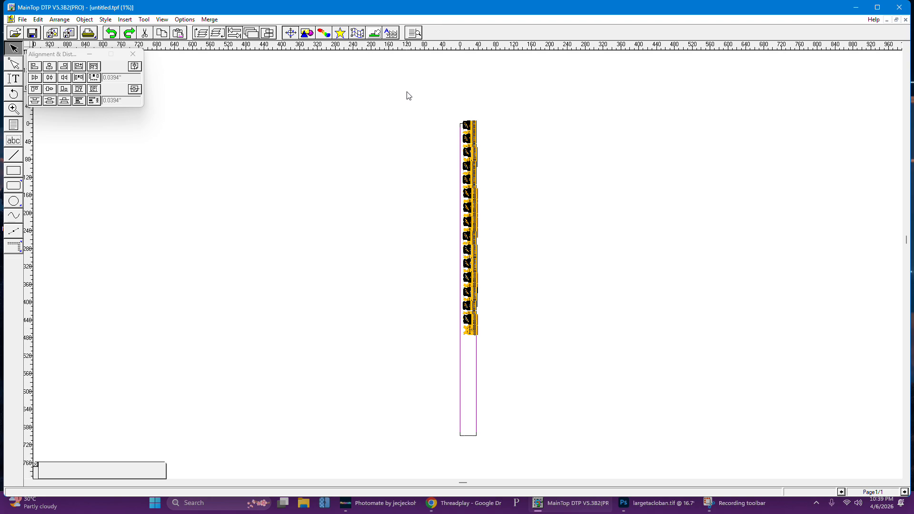
pyautogui.moveTo(407, 93); pyautogui.dragTo(540, 362)
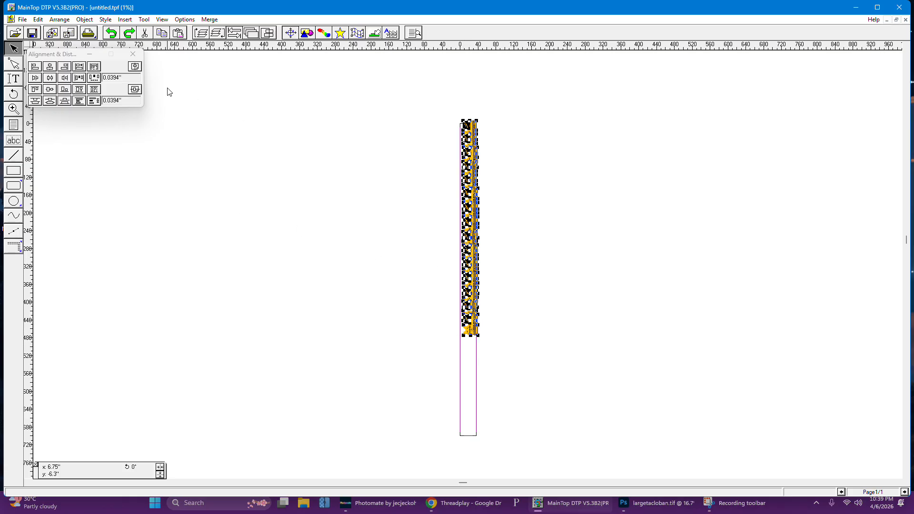
pyautogui.click(50, 77)
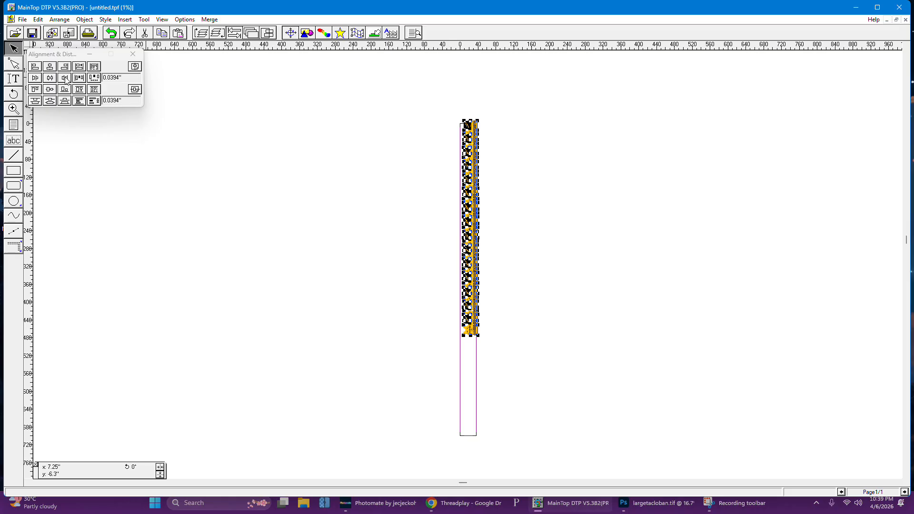
pyautogui.click(94, 101)
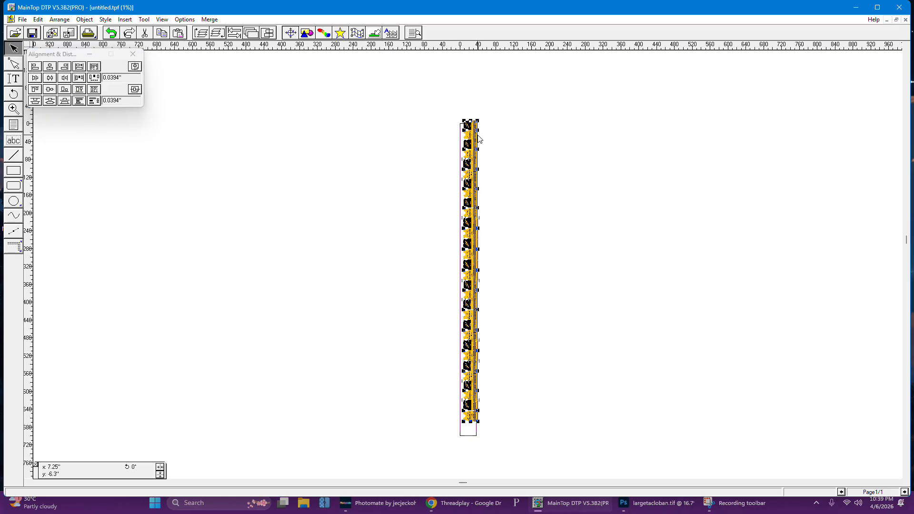
# - Group the spaced jersey pictures and centre the group horizontally and vertically on the page
pyautogui.rightClick(472, 152)
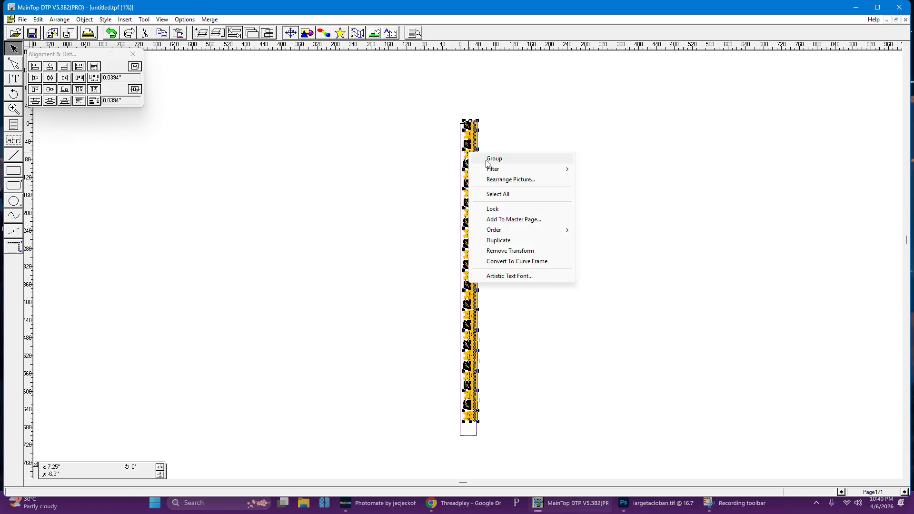
pyautogui.click(490, 160)
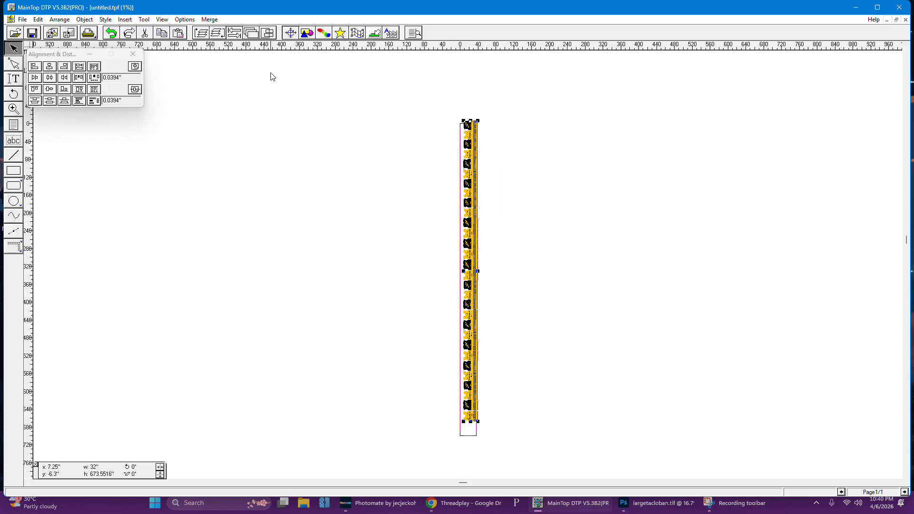
pyautogui.click(136, 68)
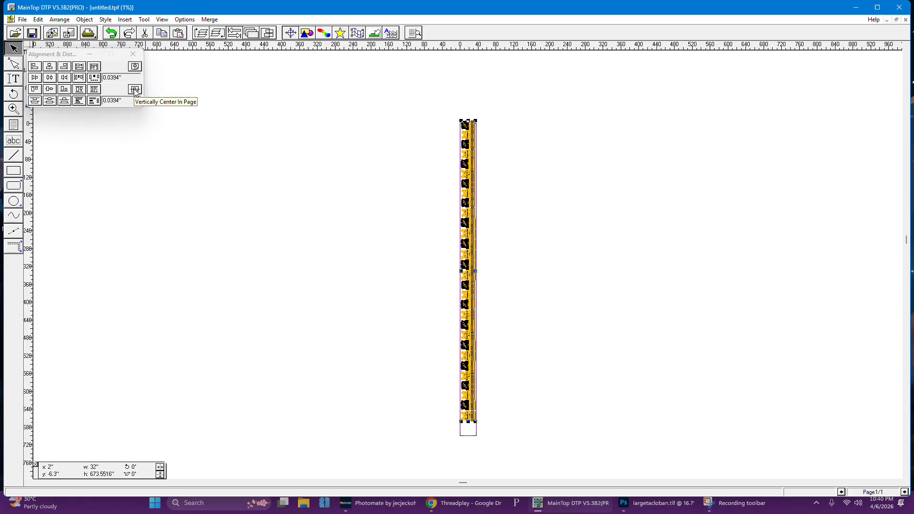
pyautogui.click(135, 91)
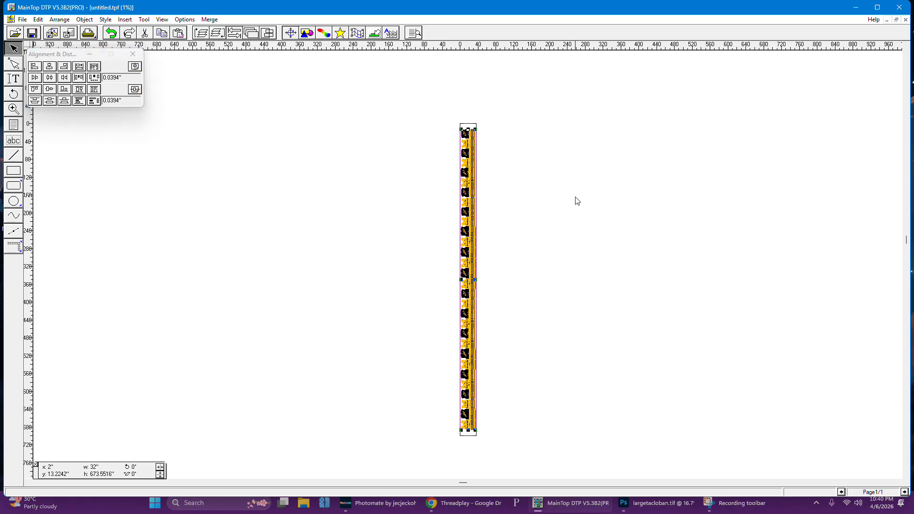
# - Examine the blank margins at both ends of the page and the height of the jersey group
pyautogui.click(508, 148)
pyautogui.scroll(3, 507, 148)
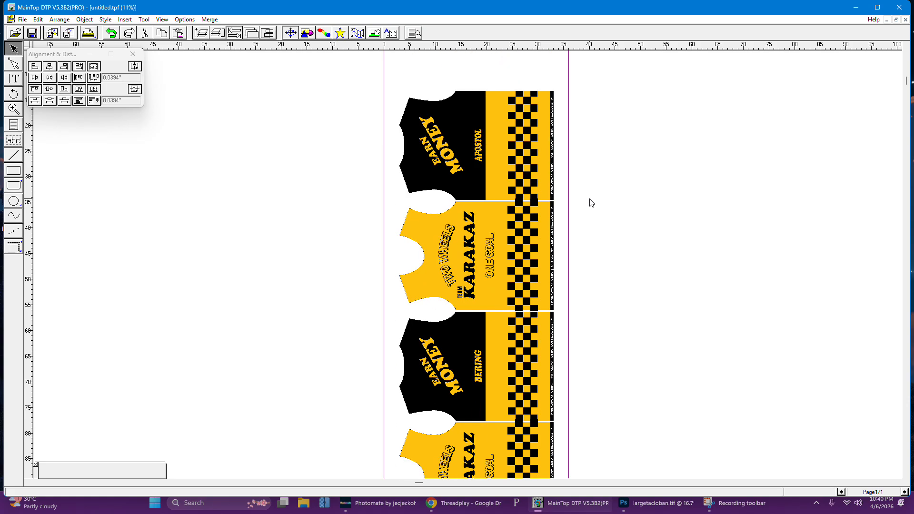
pyautogui.scroll(-3, 595, 228)
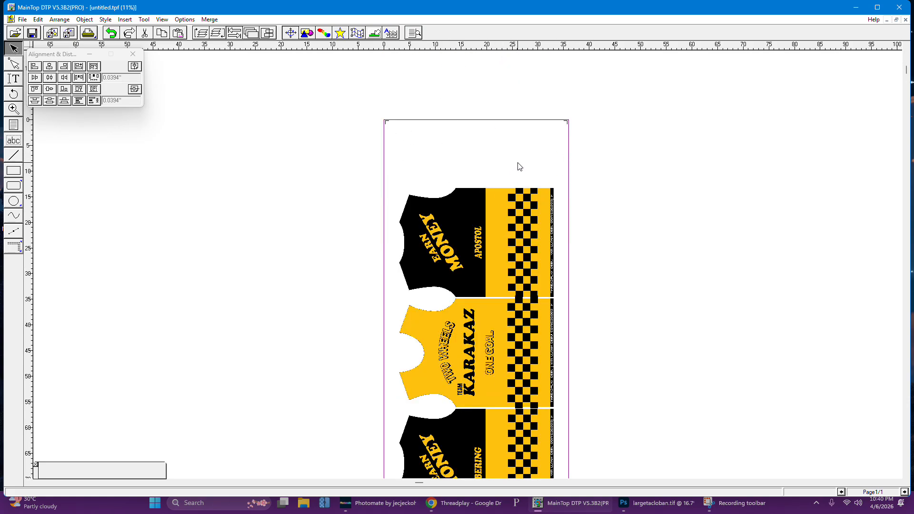
pyautogui.scroll(-15, 641, 198)
pyautogui.scroll(-3, 546, 267)
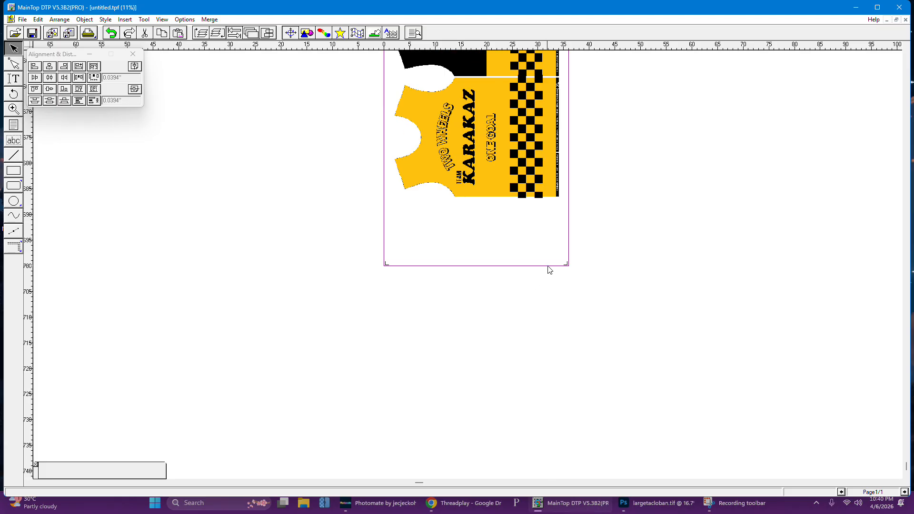
pyautogui.scroll(8, 612, 271)
pyautogui.scroll(18, 590, 263)
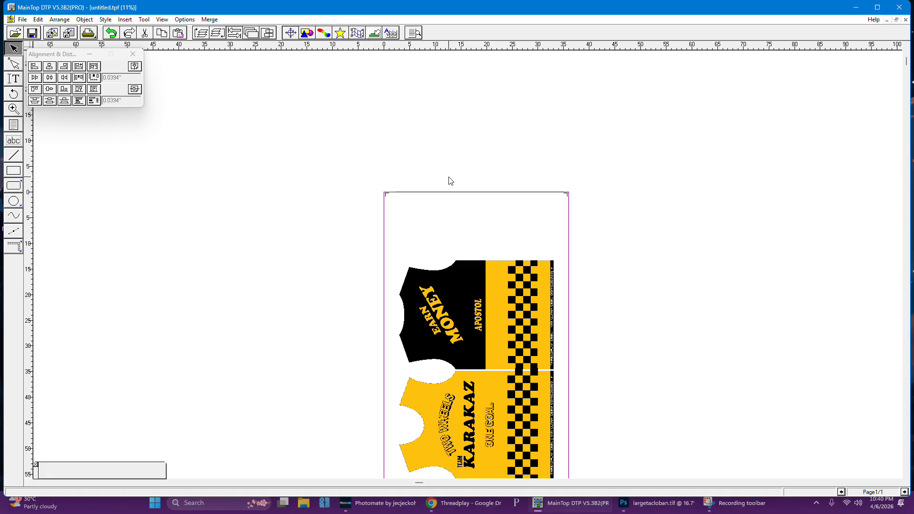
pyautogui.click(489, 347)
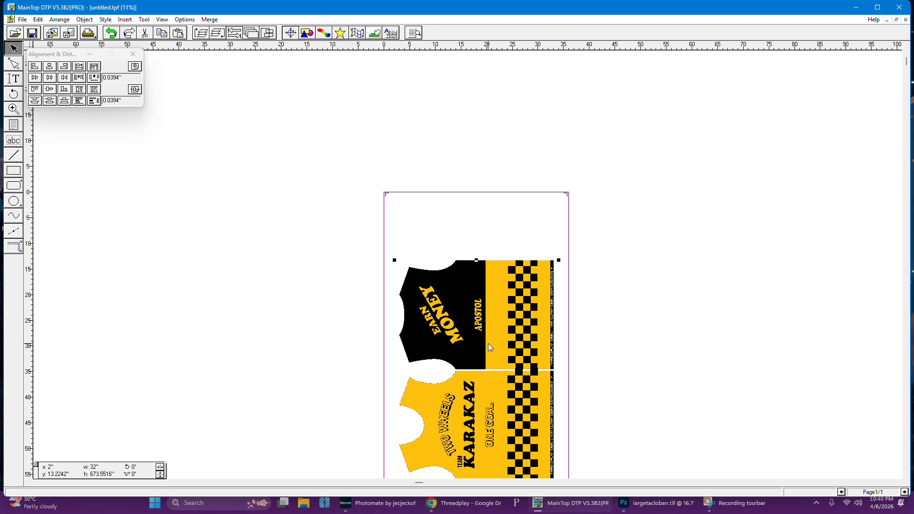
pyautogui.doubleClick(97, 474)
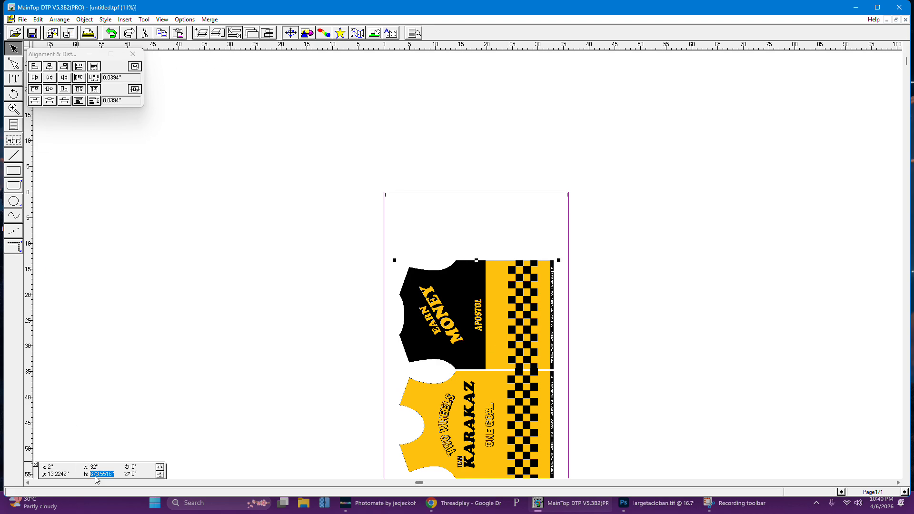
pyautogui.click(227, 297)
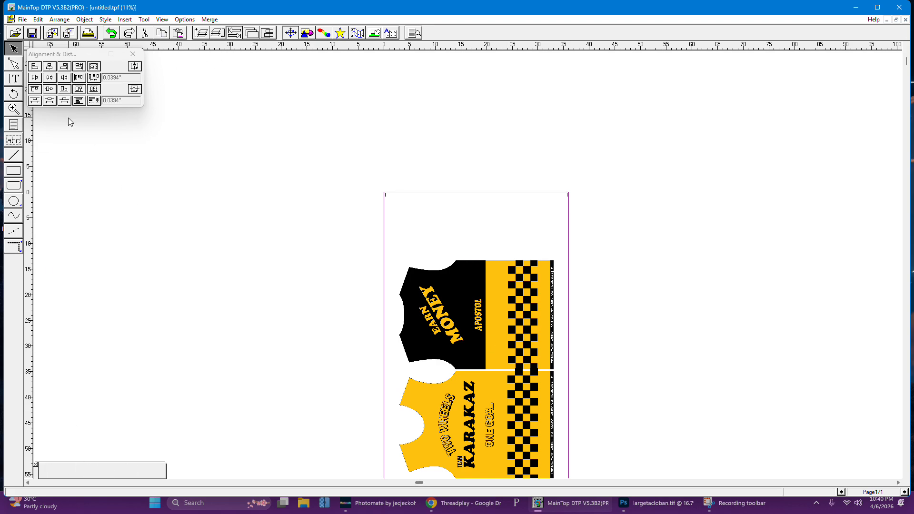
# - Create a new General Publication with a custom portrait page of 36 by 674 inches
pyautogui.click(21, 20)
pyautogui.click(40, 30)
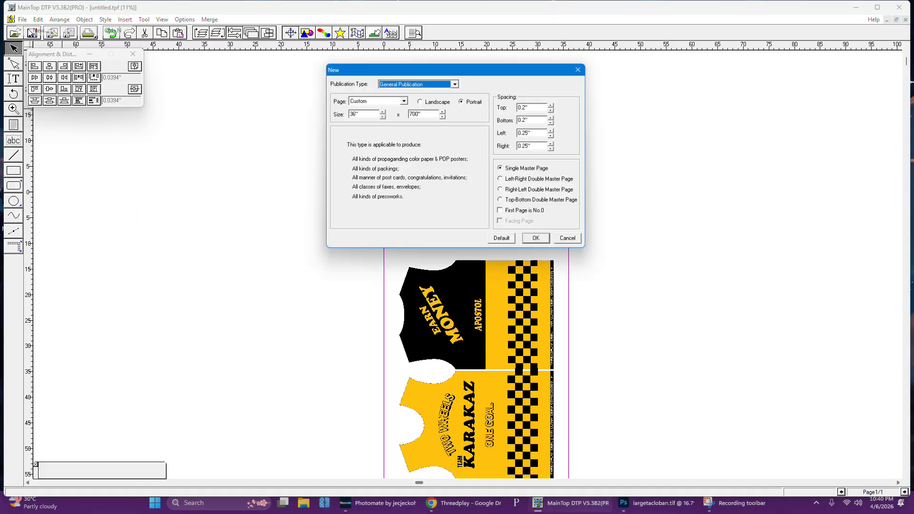
pyautogui.moveTo(419, 114); pyautogui.dragTo(412, 116)
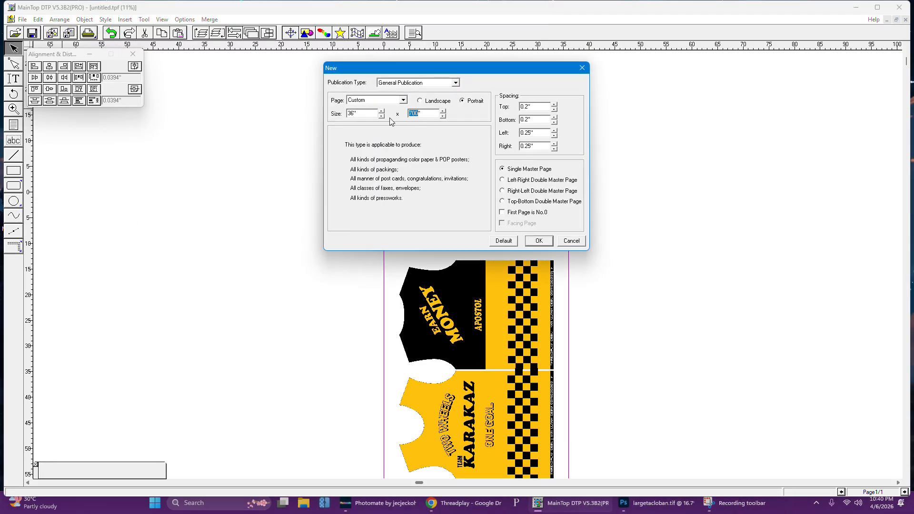
pyautogui.write('674')
pyautogui.press('Return')
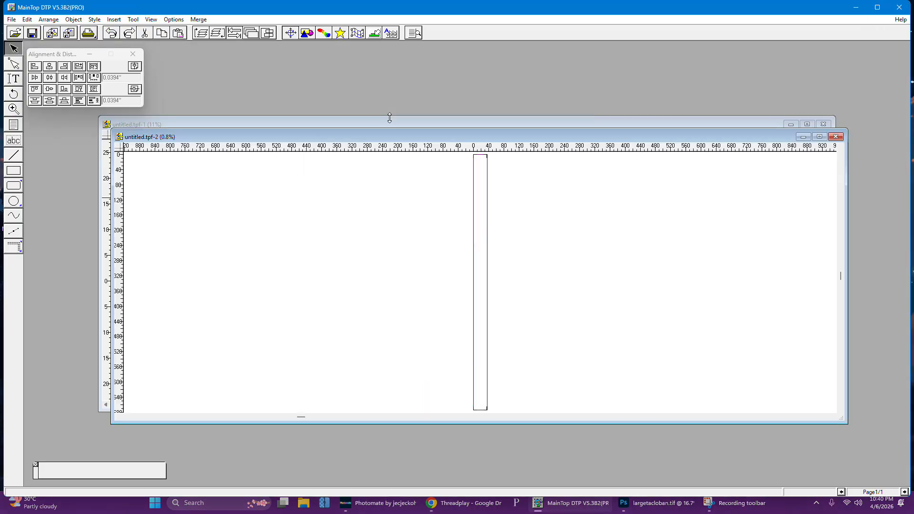
# - Compare the new empty publication with the original publication holding the grouped jerseys by switching between their windows
pyautogui.click(626, 126)
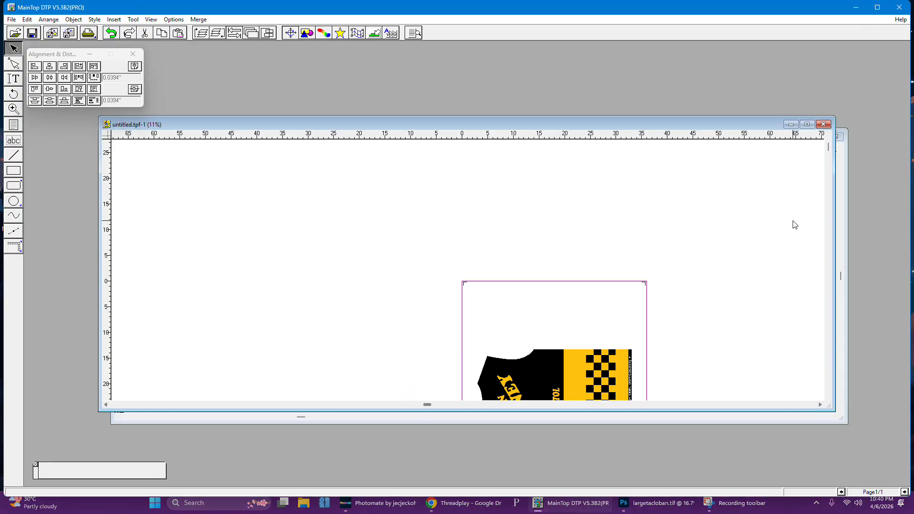
pyautogui.click(845, 219)
pyautogui.click(614, 125)
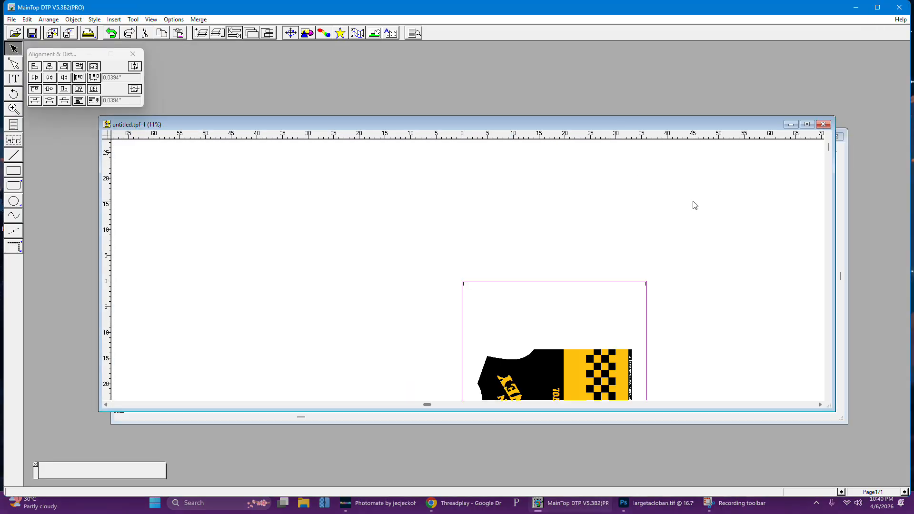
pyautogui.click(845, 224)
pyautogui.click(629, 125)
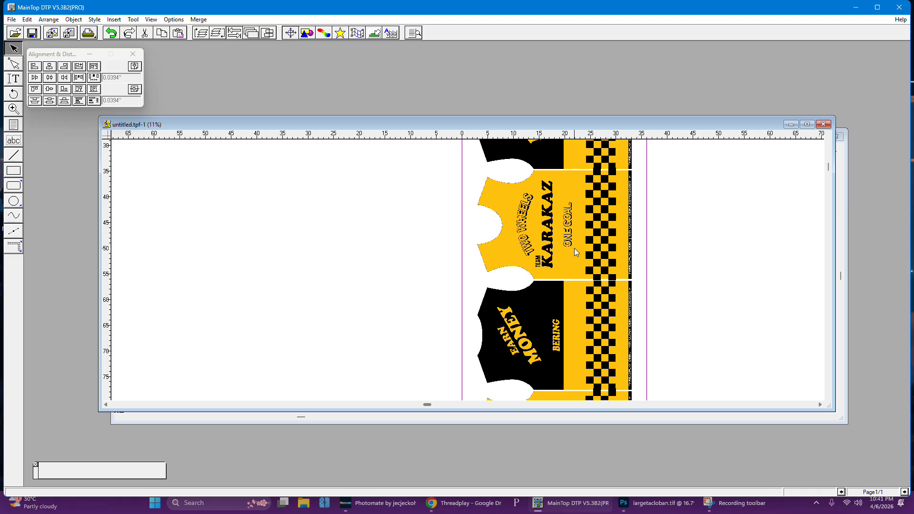
# - Copy the jersey group into the new 36 by 674 inch publication and centre it vertically and horizontally on the page
pyautogui.click(573, 248)
pyautogui.press('F4')
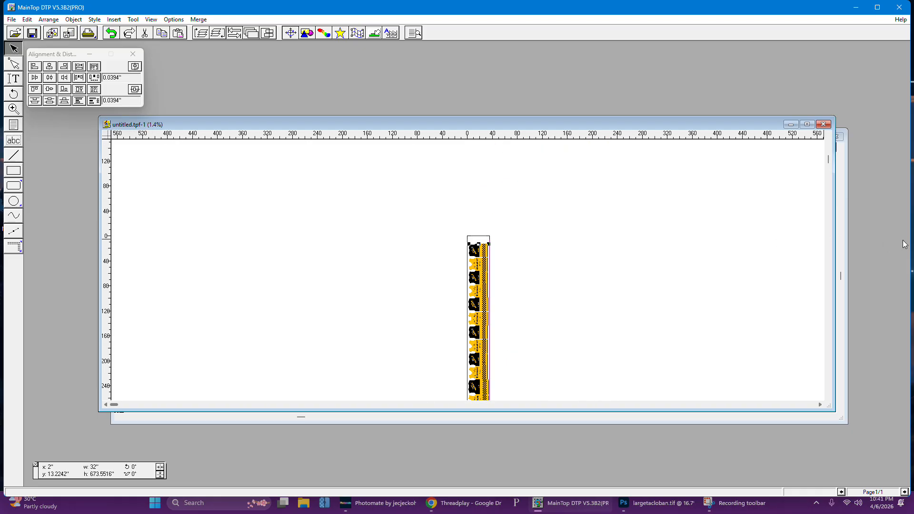
pyautogui.click(843, 244)
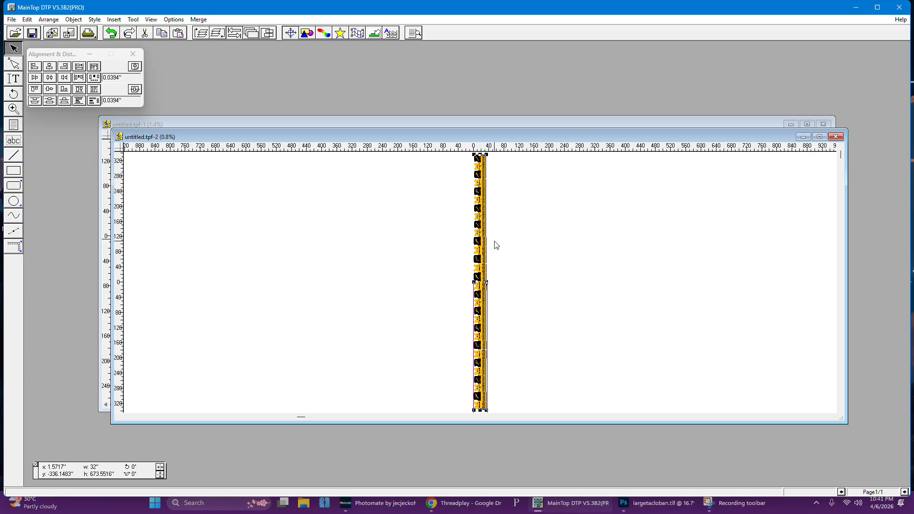
pyautogui.click(135, 89)
pyautogui.click(136, 66)
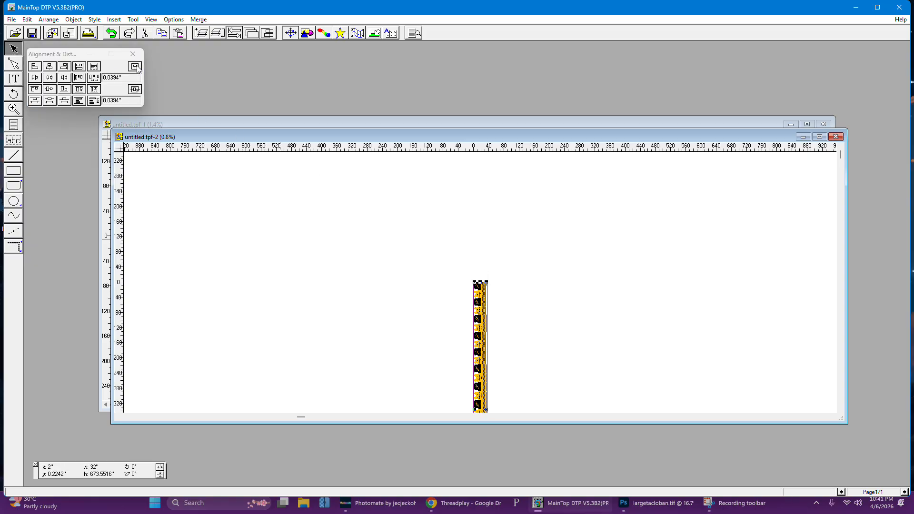
# - Maximize the new publication's window and check the jersey layout from the lower end to the upper edge of the page
pyautogui.click(820, 137)
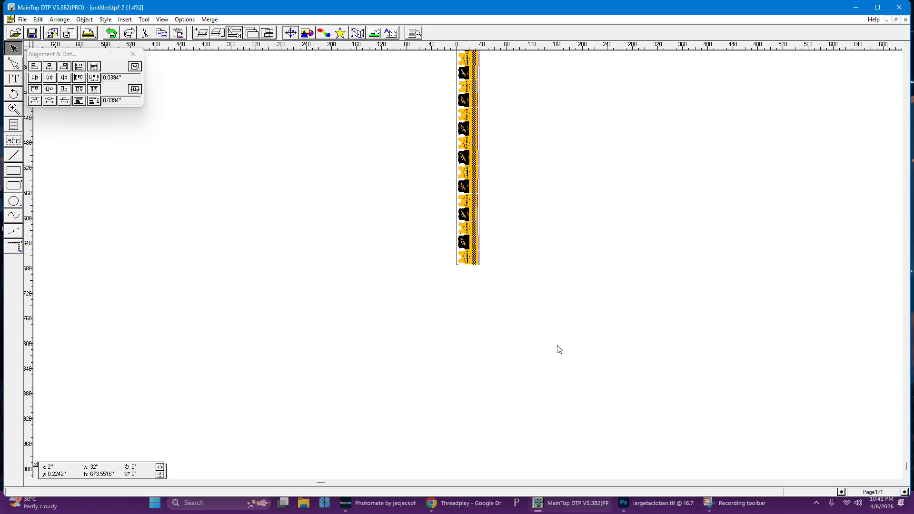
pyautogui.scroll(2, 513, 343)
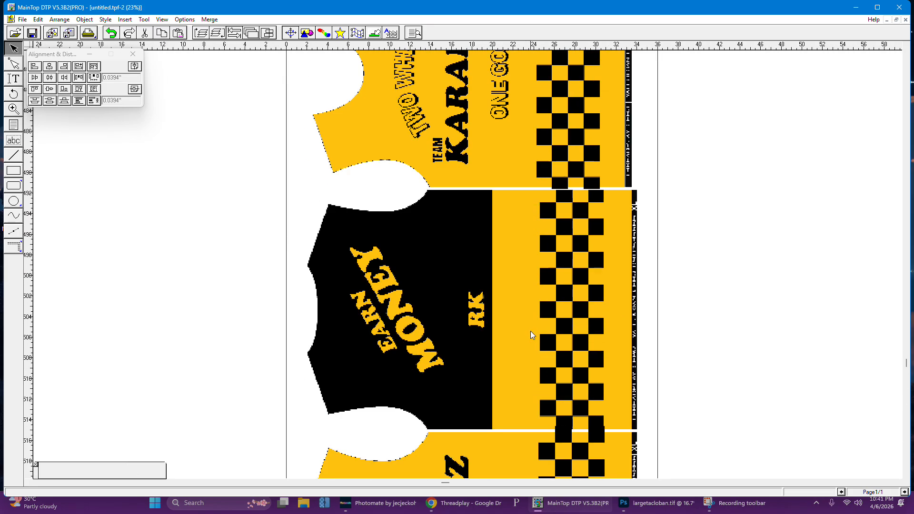
pyautogui.scroll(20, 534, 329)
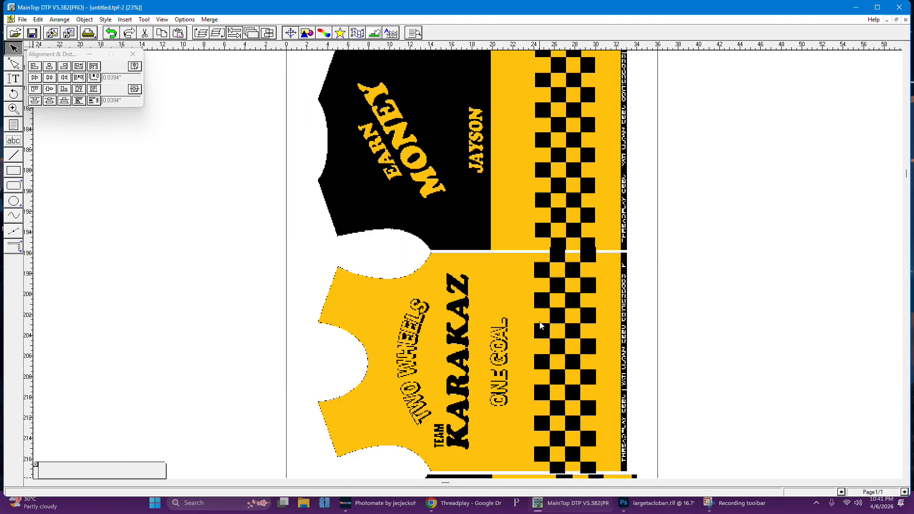
pyautogui.scroll(8, 539, 321)
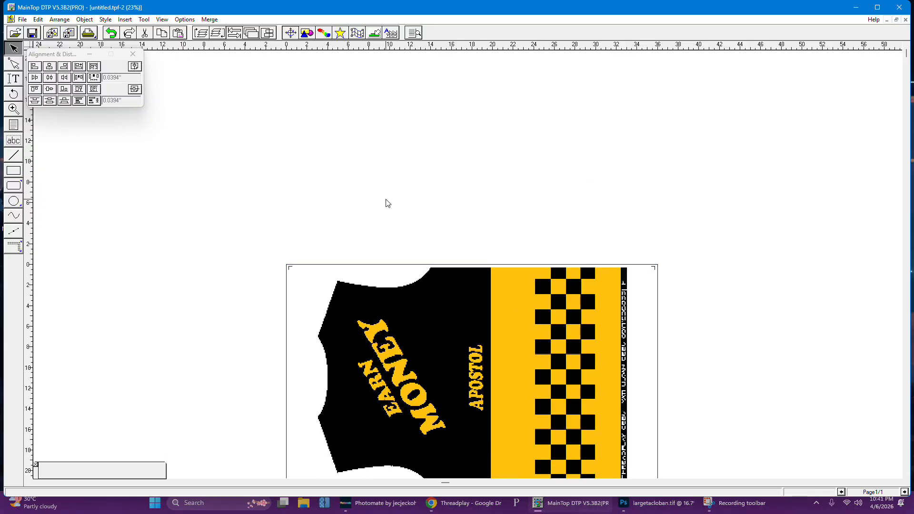
# - Turn on Mirror in the print settings and auto-set the printer's paper size to match the page
pyautogui.click(91, 36)
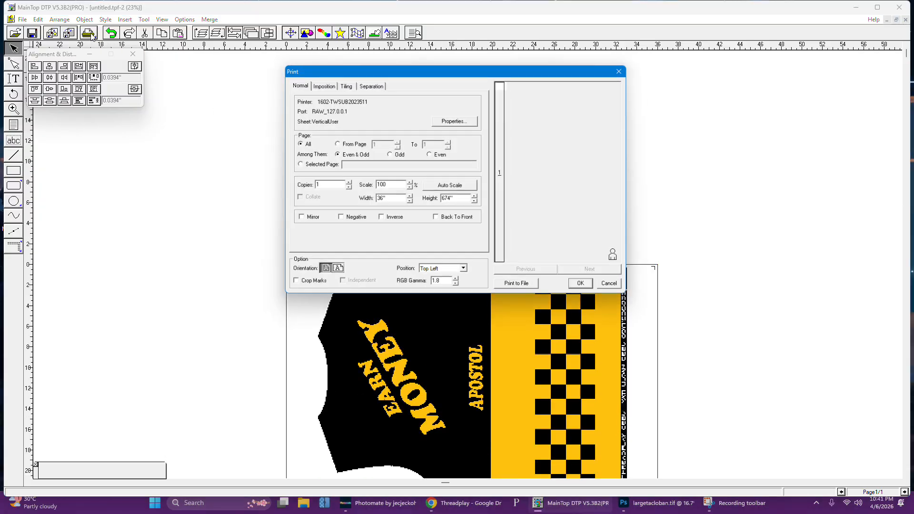
pyautogui.click(297, 219)
pyautogui.click(466, 119)
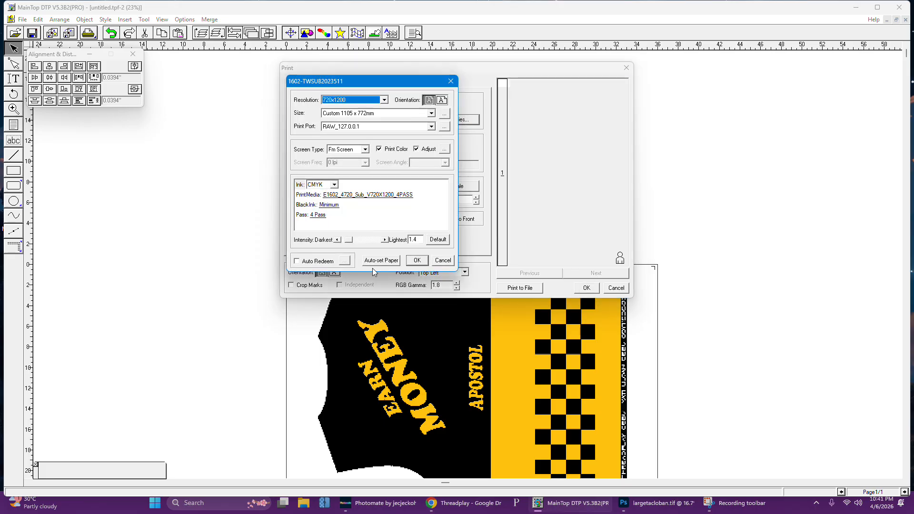
pyautogui.click(388, 262)
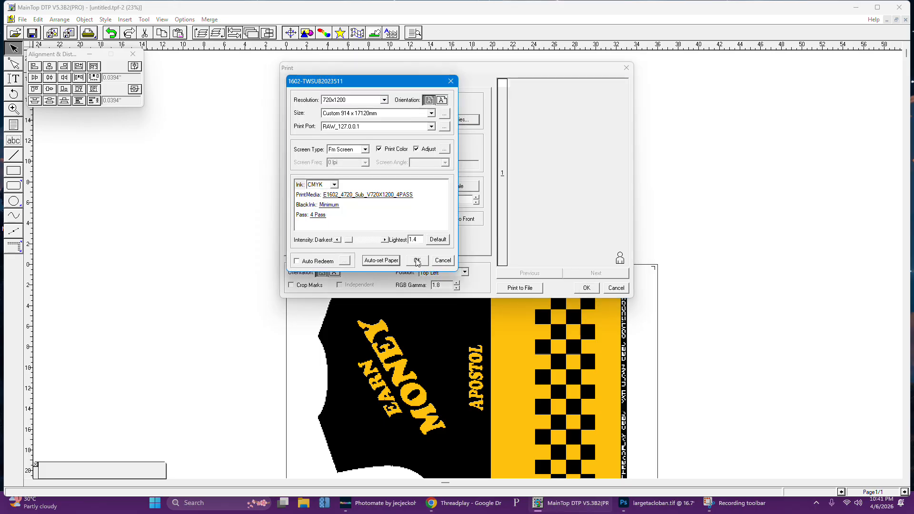
pyautogui.click(417, 262)
pyautogui.click(381, 260)
pyautogui.click(418, 260)
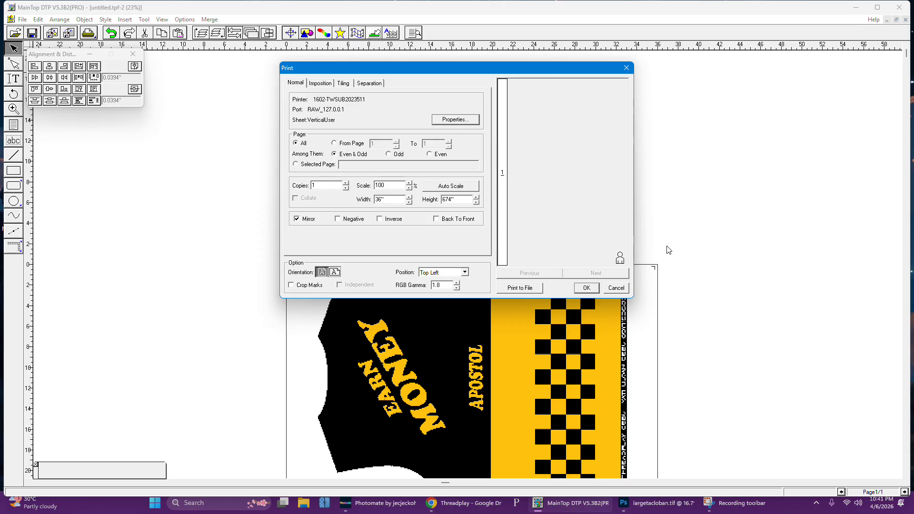
# - Start printing the layout to a file with the Desktop as save location, and cancel the save
pyautogui.click(587, 290)
pyautogui.click(528, 286)
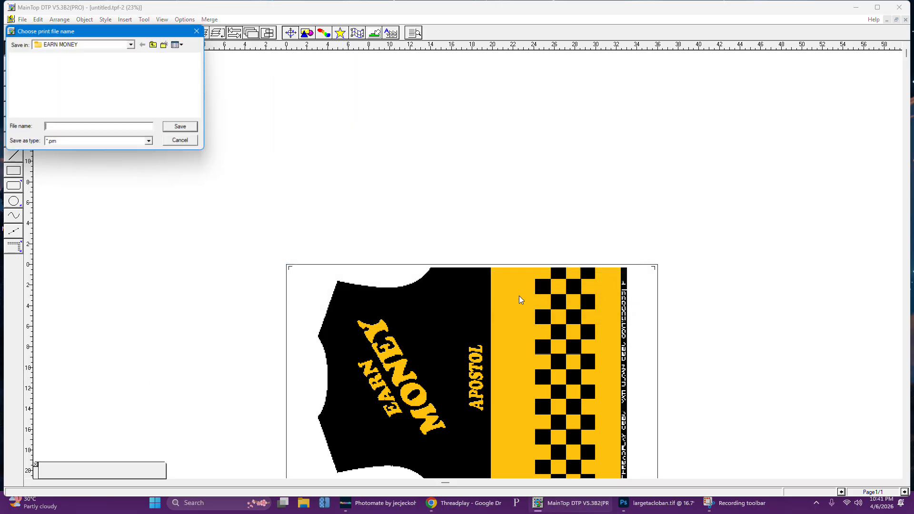
pyautogui.click(82, 44)
pyautogui.click(75, 57)
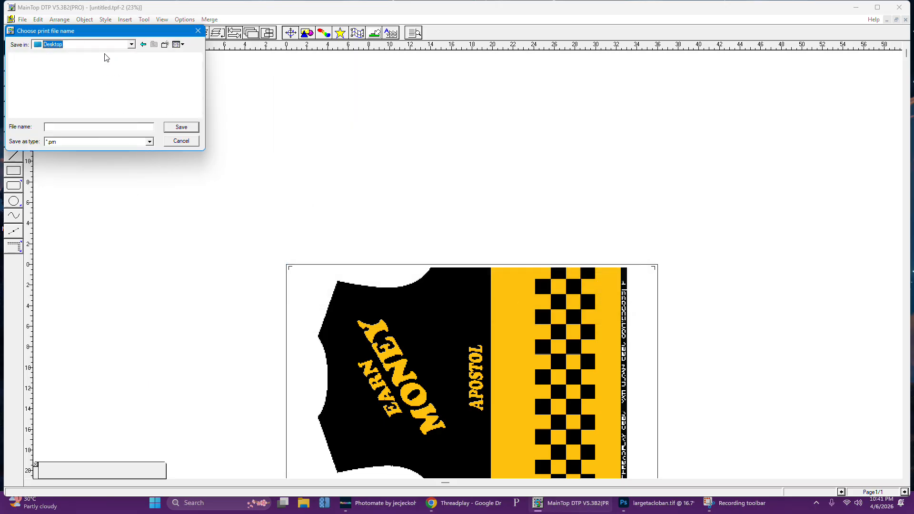
pyautogui.click(181, 141)
# - Examine the finished jersey layout along the whole page and the fit at its upper and lower ends
pyautogui.scroll(-10, 510, 180)
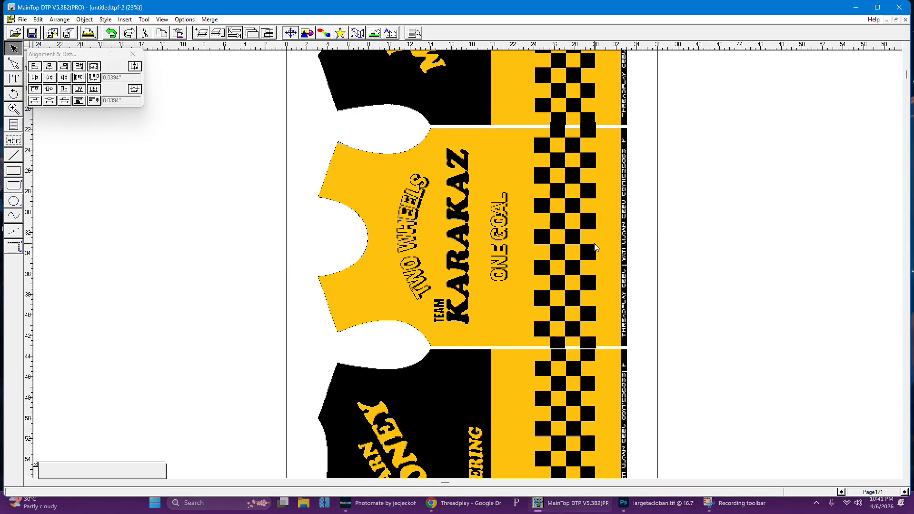
pyautogui.scroll(-5, 600, 247)
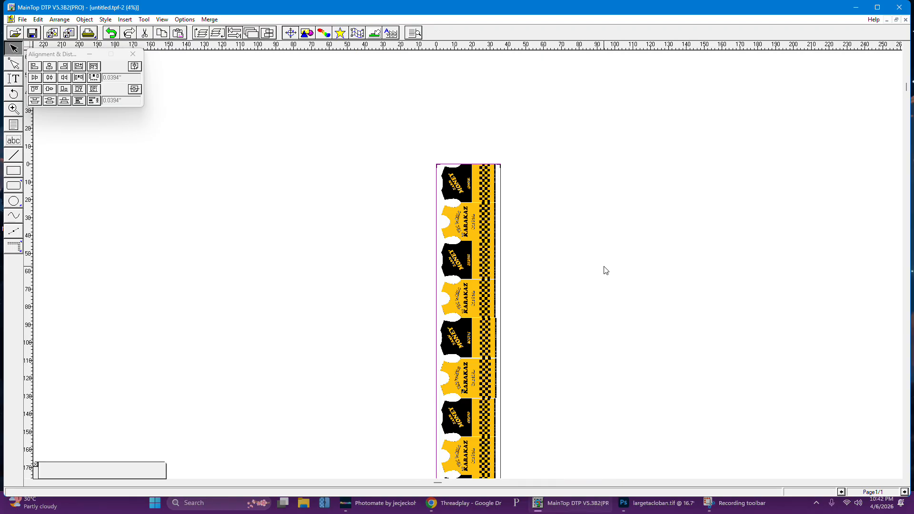
pyautogui.scroll(-10, 586, 298)
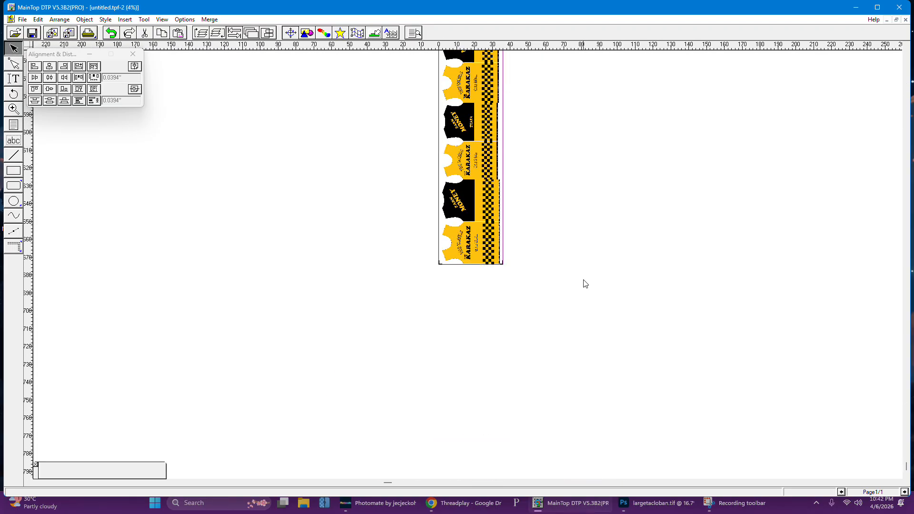
pyautogui.scroll(4, 585, 284)
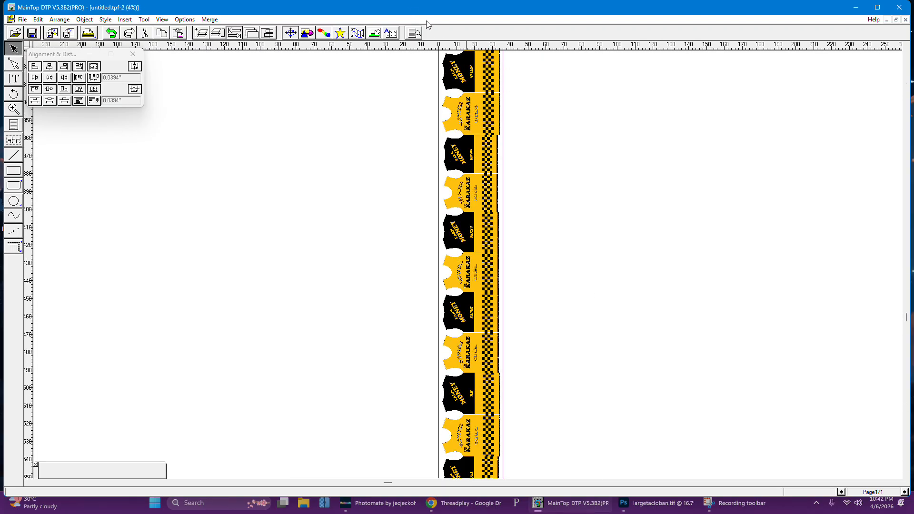